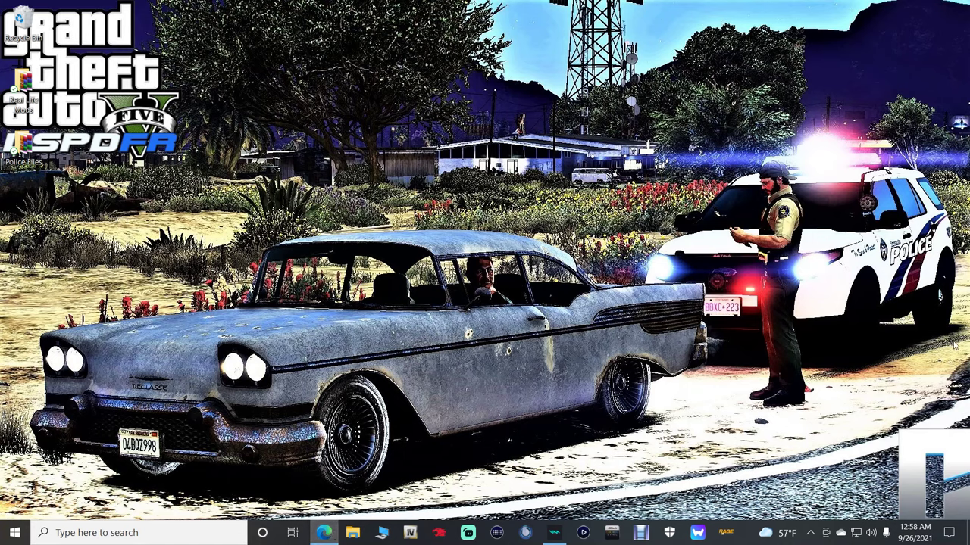
Step: Restore the Edge window with the Easy Development Controls ModHub page
{"action": "key", "text": "alt+Tab"}
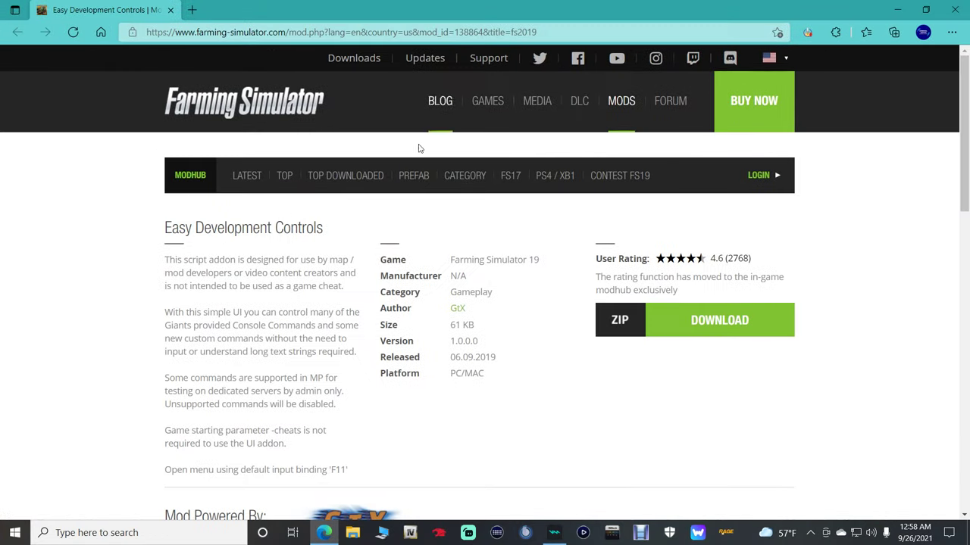
Step: Download FS19_EasyDevControls.zip from the ModHub page and close Edge
{"action": "scroll", "coordinate": [481, 334], "scroll_direction": "down", "scroll_amount": 1}
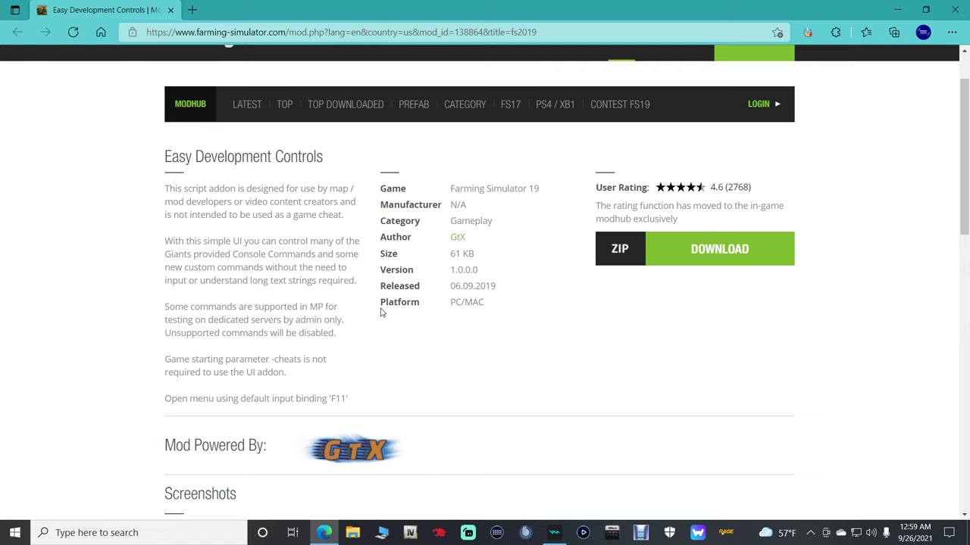
{"action": "left_click", "coordinate": [723, 266]}
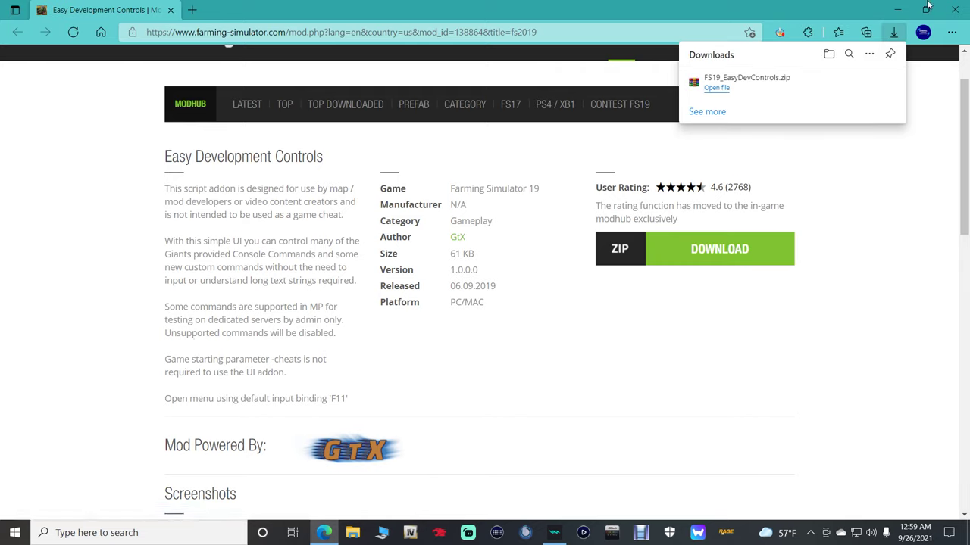
{"action": "left_click", "coordinate": [956, 9]}
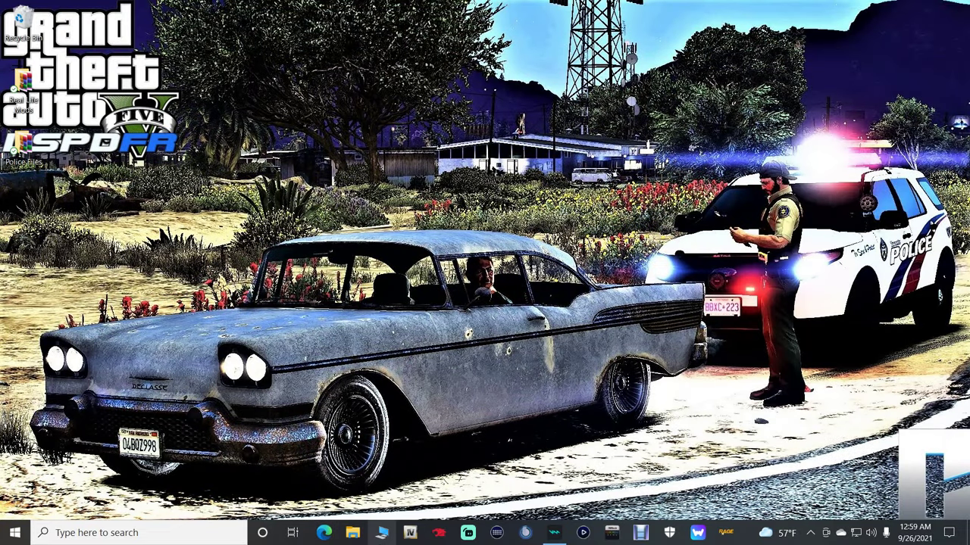
Step: Move FS19_EasyDevControls.zip from Downloads onto the desktop and close Explorer
{"action": "left_click", "coordinate": [353, 532]}
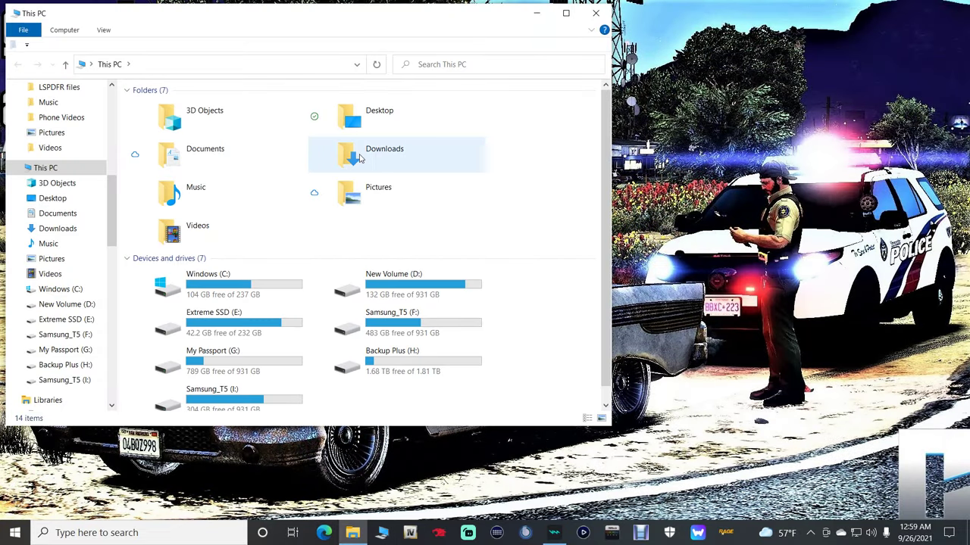
{"action": "double_click", "coordinate": [386, 154]}
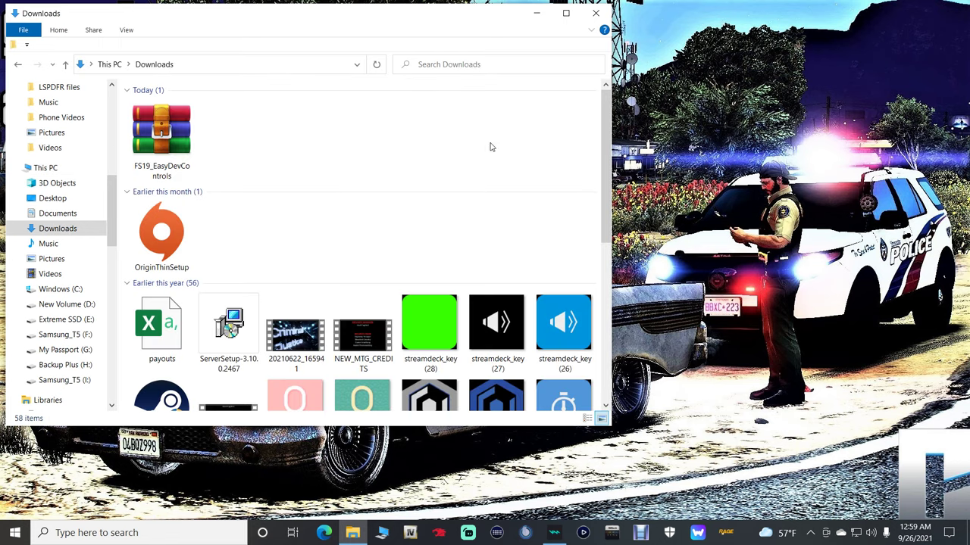
{"action": "left_click", "coordinate": [182, 152]}
{"action": "left_click_drag", "start_coordinate": [180, 163], "coordinate": [918, 55]}
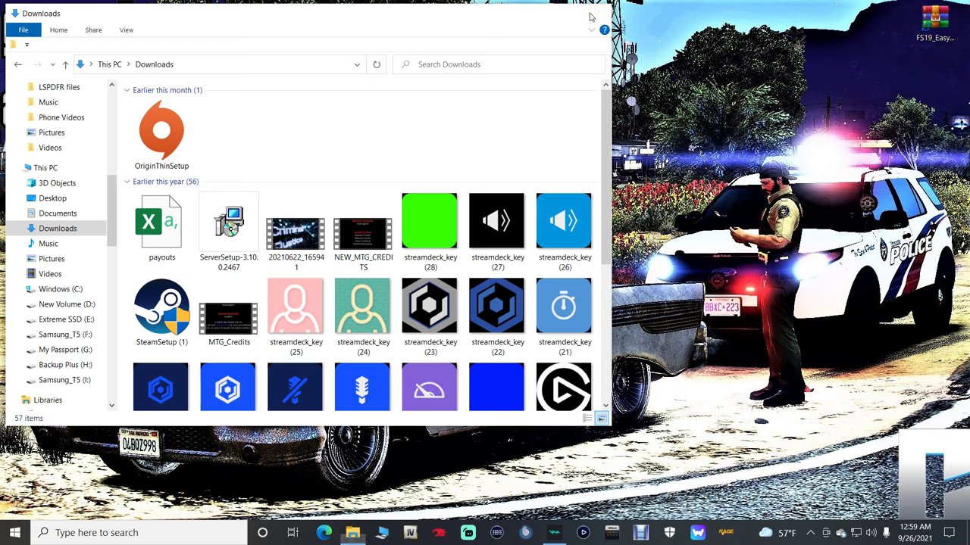
{"action": "left_click", "coordinate": [595, 13]}
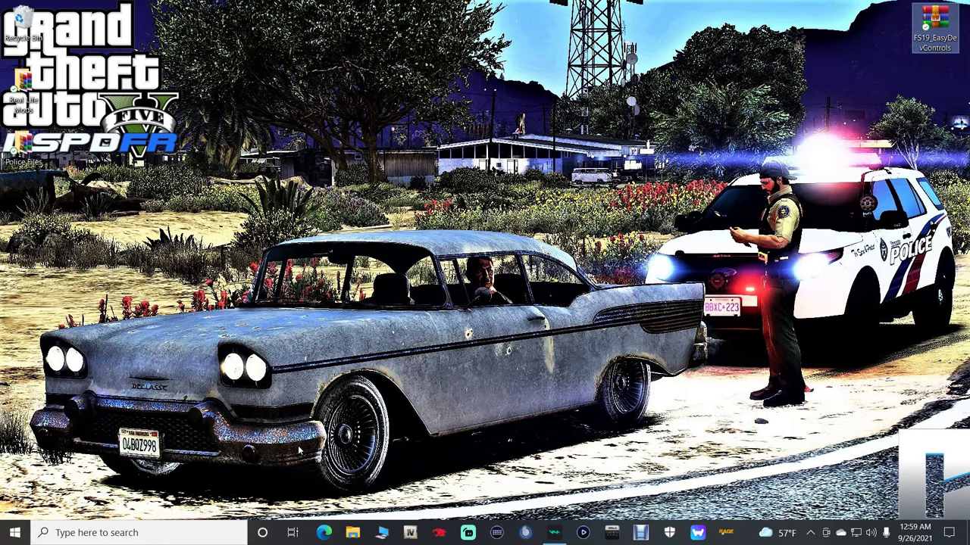
Step: Send Documents › My Games › FarmingSimulator2019 to the desktop as a shortcut, then close Explorer
{"action": "left_click", "coordinate": [379, 535]}
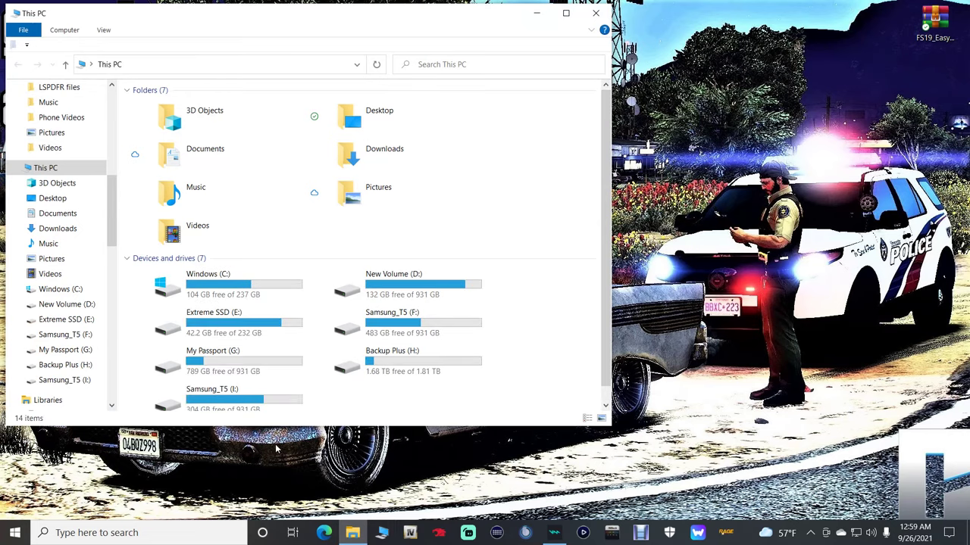
{"action": "double_click", "coordinate": [205, 157]}
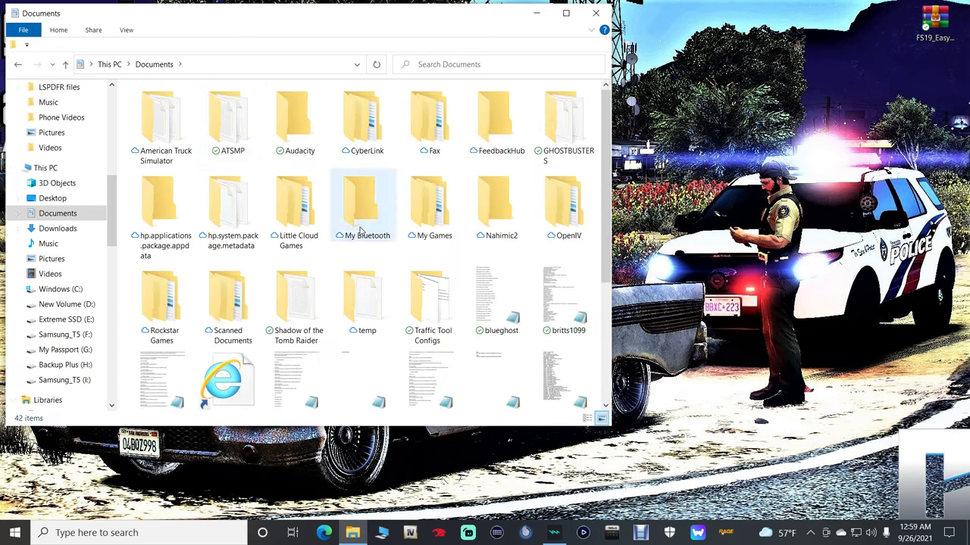
{"action": "left_click", "coordinate": [438, 216]}
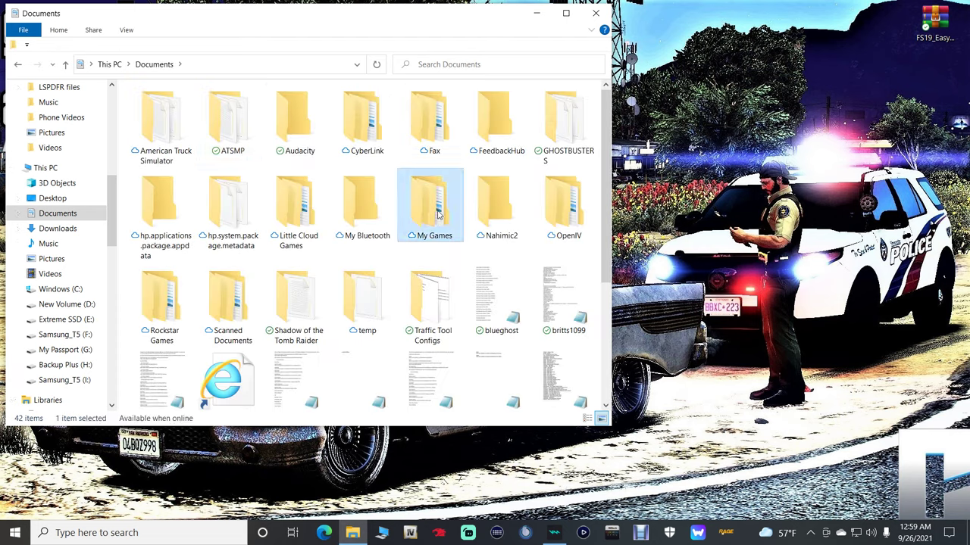
{"action": "double_click", "coordinate": [436, 216]}
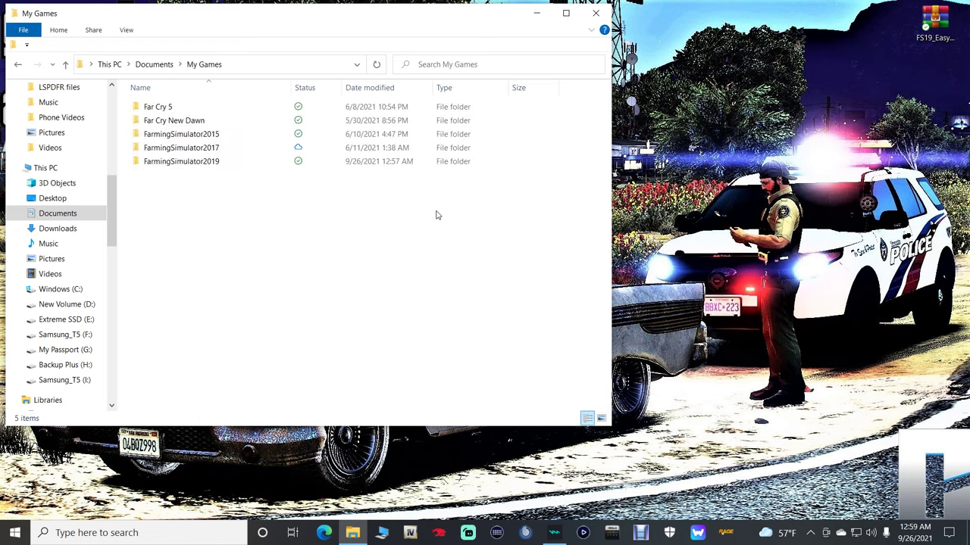
{"action": "left_click", "coordinate": [191, 163]}
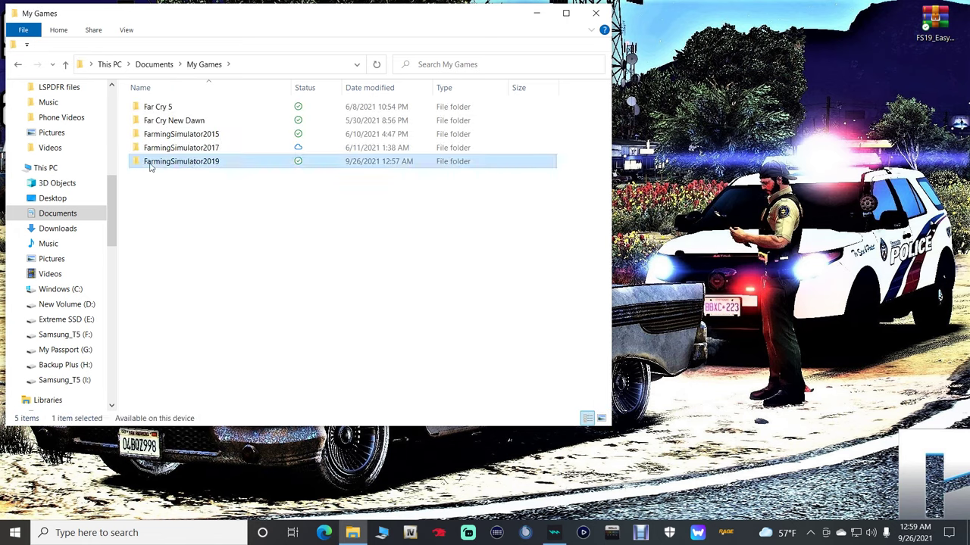
{"action": "right_click", "coordinate": [204, 166]}
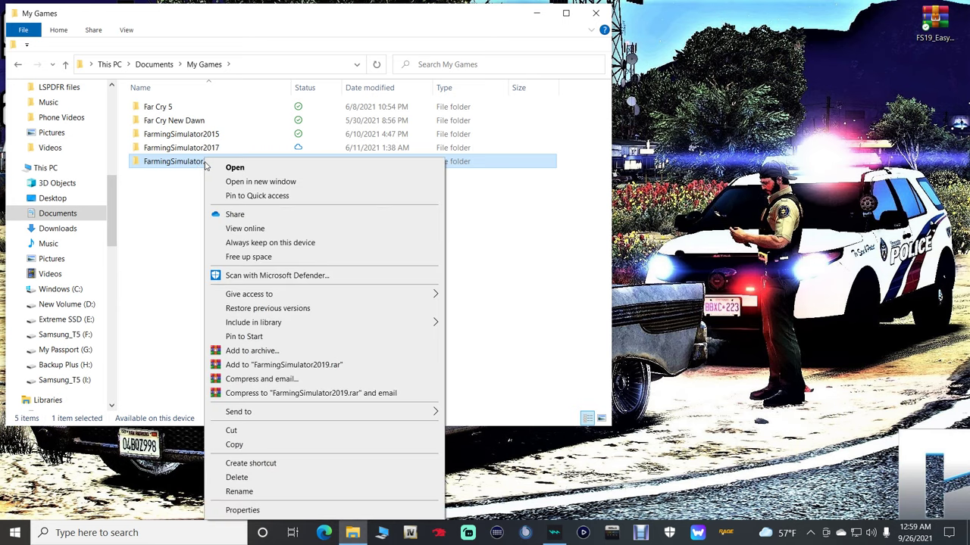
{"action": "mouse_move", "coordinate": [426, 412]}
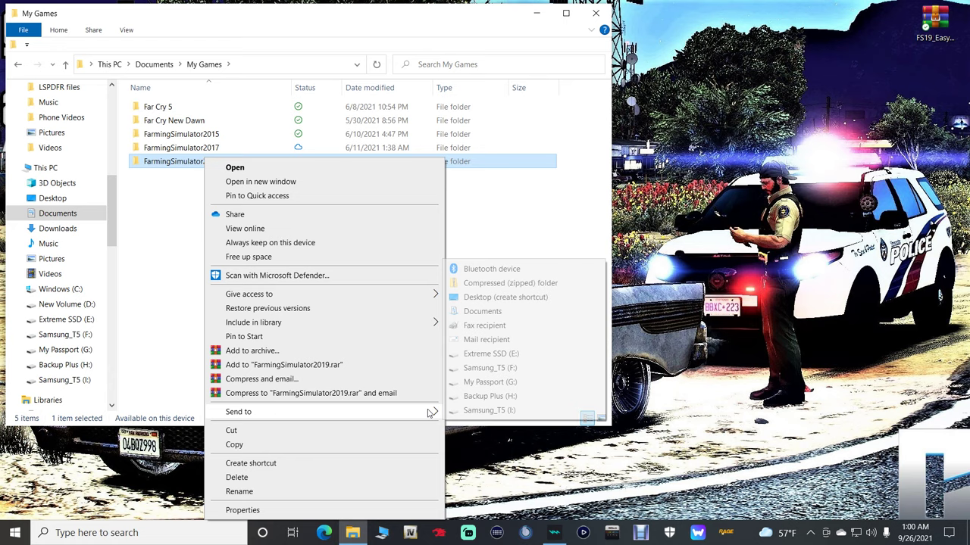
{"action": "left_click", "coordinate": [506, 299]}
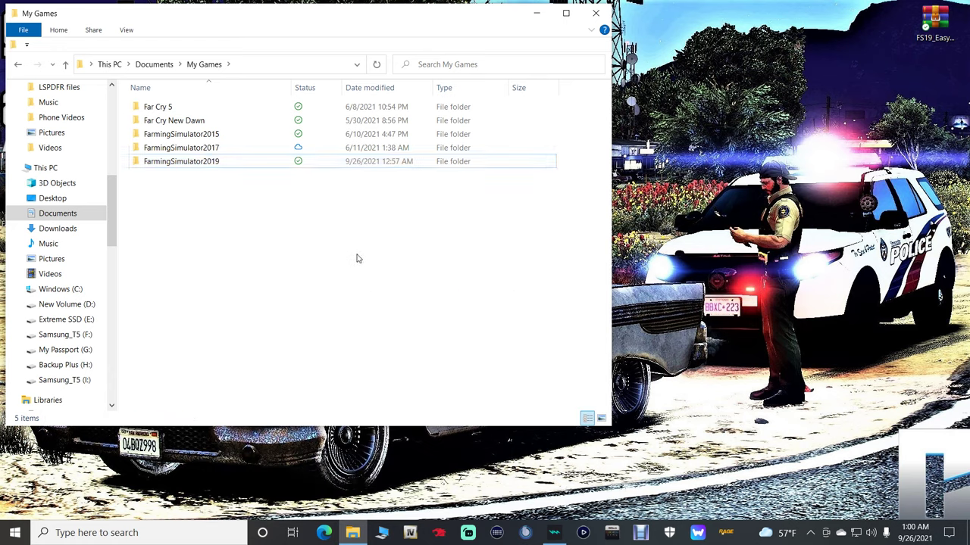
{"action": "left_click", "coordinate": [593, 14]}
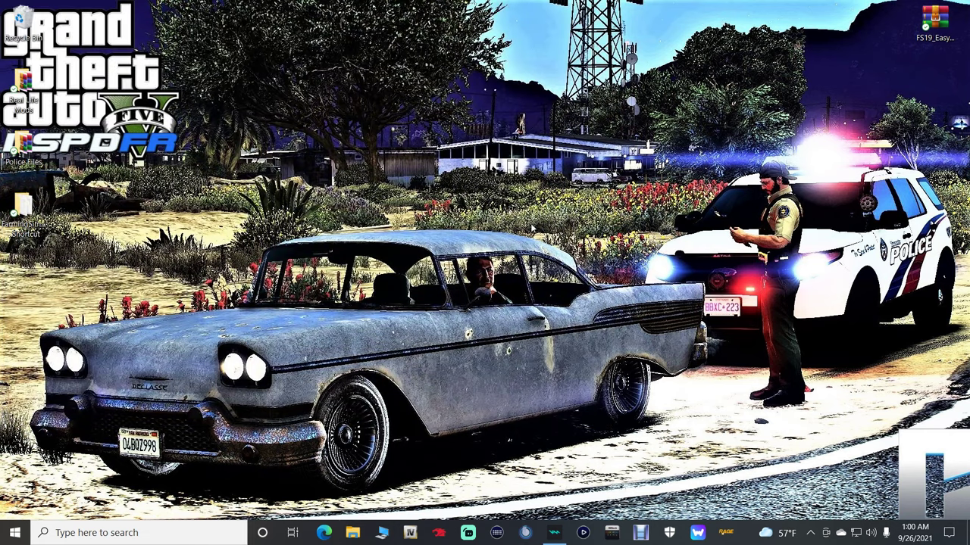
Step: Pin FarmingSimulator2019 to File Explorer's jump list, test it, and delete the desktop shortcut
{"action": "left_click_drag", "start_coordinate": [498, 134], "coordinate": [148, 365]}
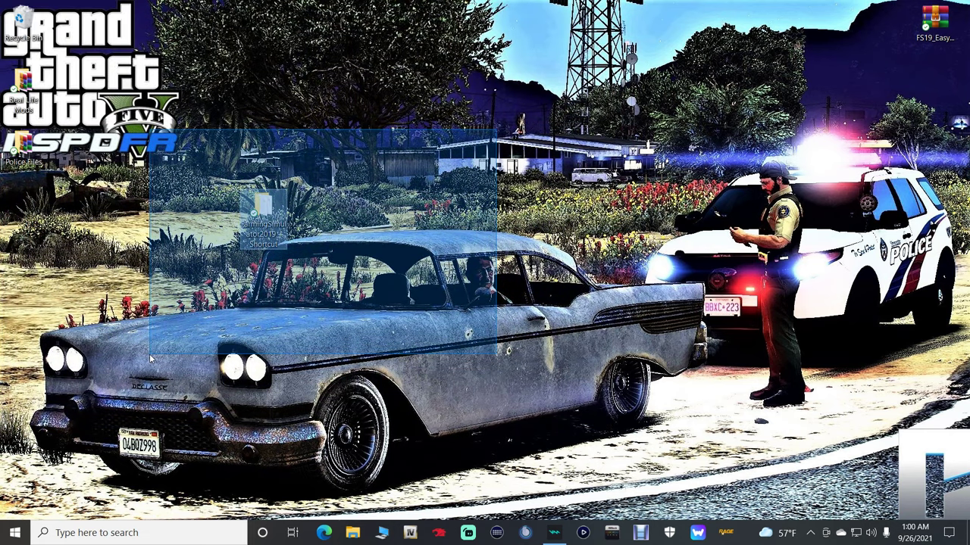
{"action": "mouse_move", "coordinate": [271, 227]}
{"action": "left_mouse_down"}
{"action": "mouse_move", "coordinate": [434, 119]}
{"action": "mouse_move", "coordinate": [366, 151]}
{"action": "mouse_move", "coordinate": [300, 104]}
{"action": "mouse_move", "coordinate": [196, 312]}
{"action": "mouse_move", "coordinate": [326, 413]}
{"action": "mouse_move", "coordinate": [359, 537]}
{"action": "left_mouse_up"}
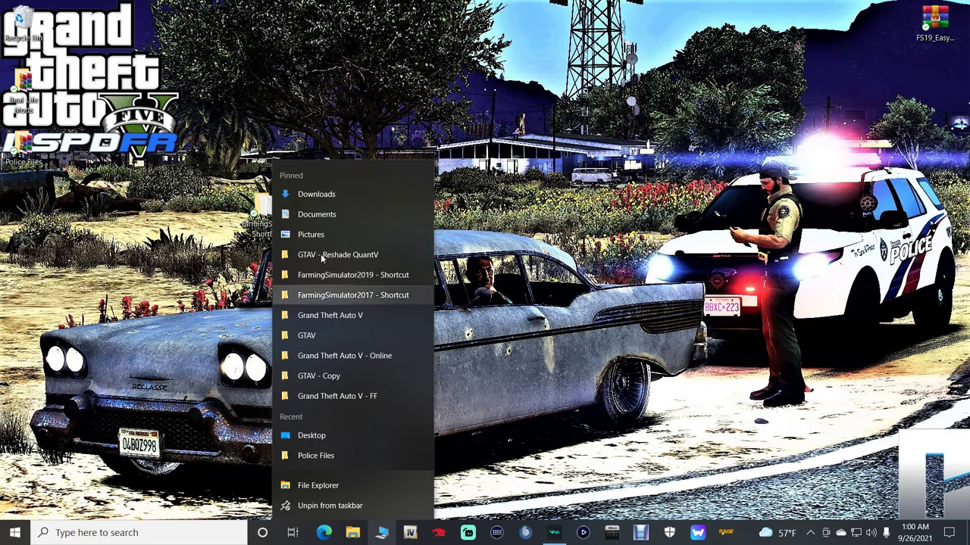
{"action": "left_click", "coordinate": [374, 275]}
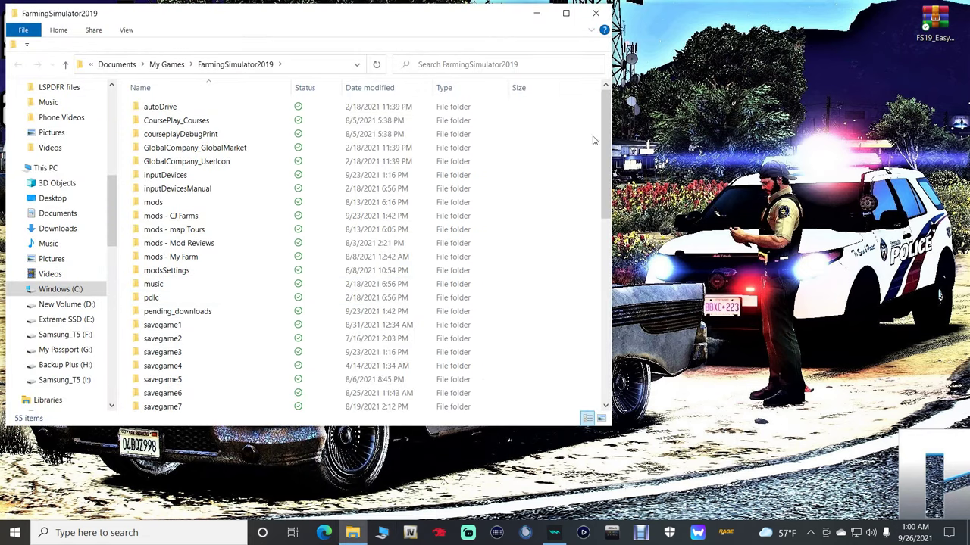
{"action": "left_click", "coordinate": [595, 12]}
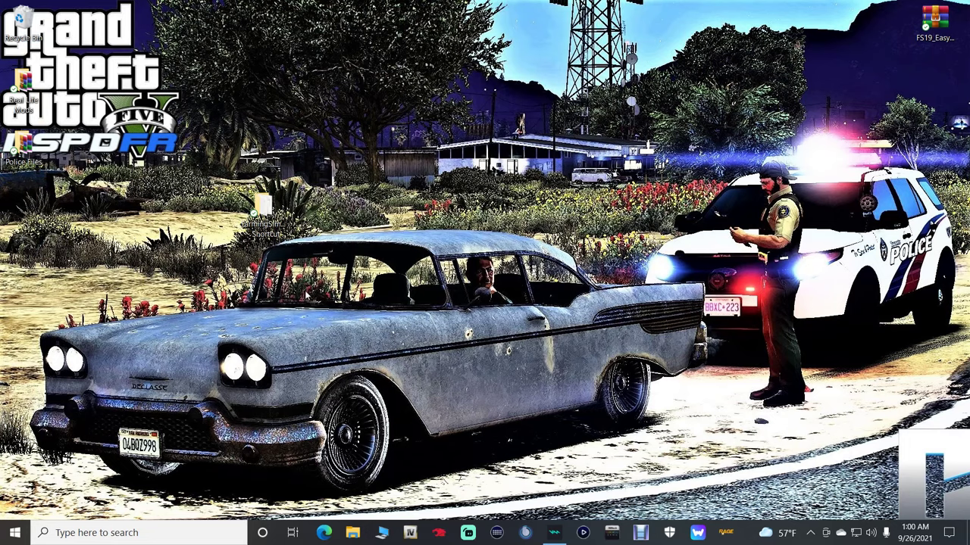
{"action": "left_click_drag", "start_coordinate": [264, 206], "coordinate": [22, 24]}
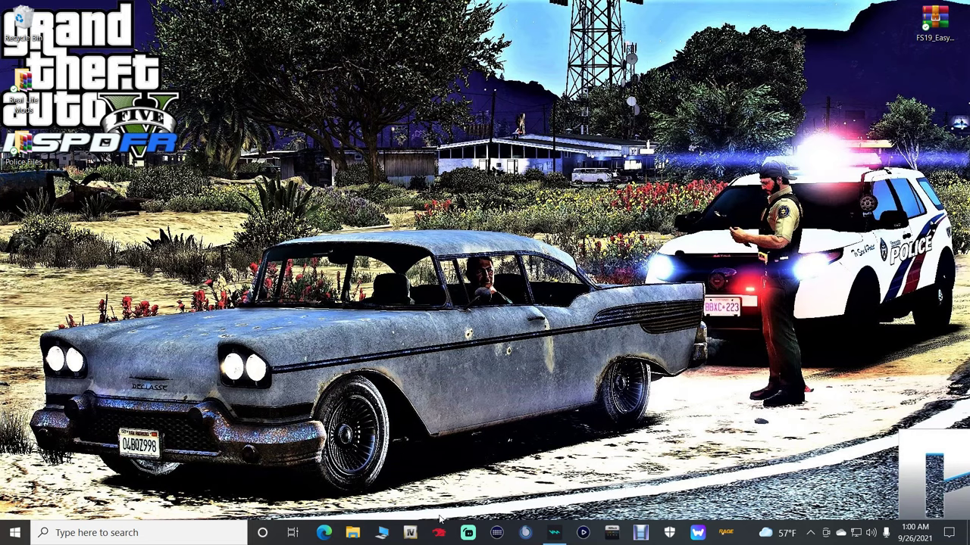
{"action": "right_click", "coordinate": [354, 532]}
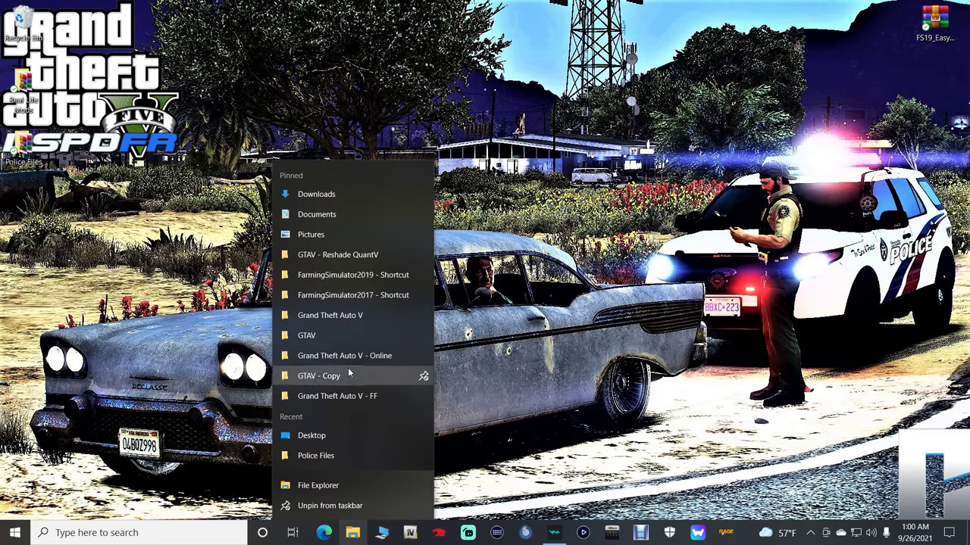
Step: Open the mods folder inside the pinned FarmingSimulator2019 folder
{"action": "left_click", "coordinate": [361, 277]}
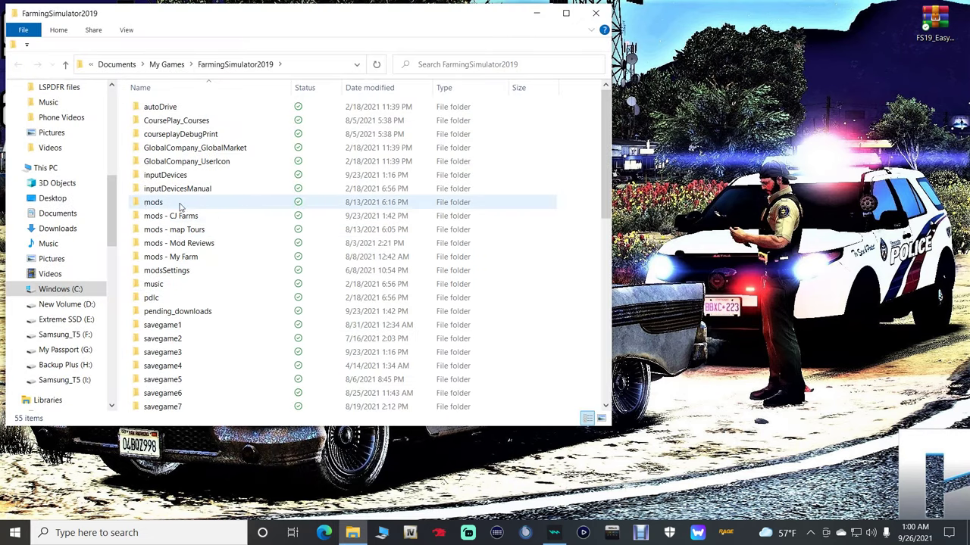
{"action": "left_click", "coordinate": [179, 206]}
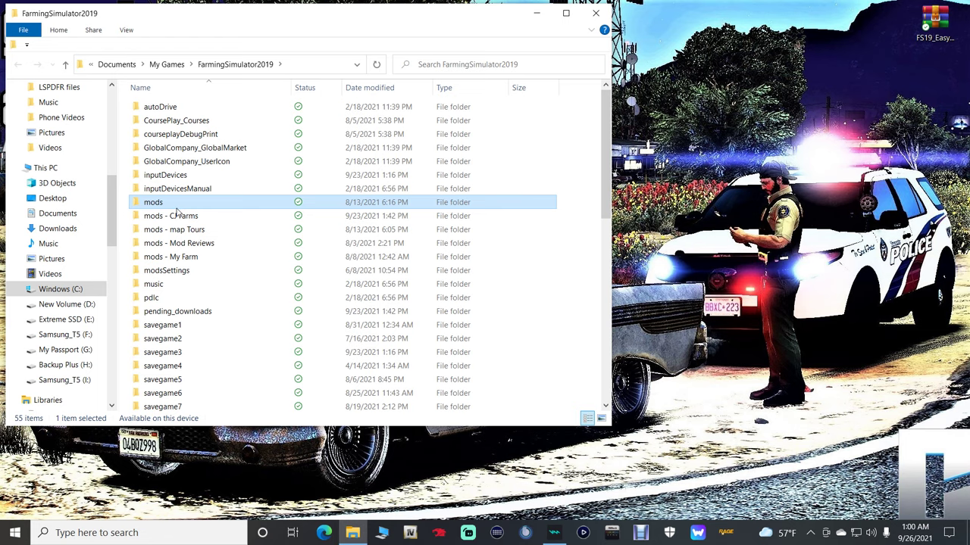
{"action": "key", "text": "Down"}
{"action": "key", "text": "Down"}
{"action": "key", "text": "Down"}
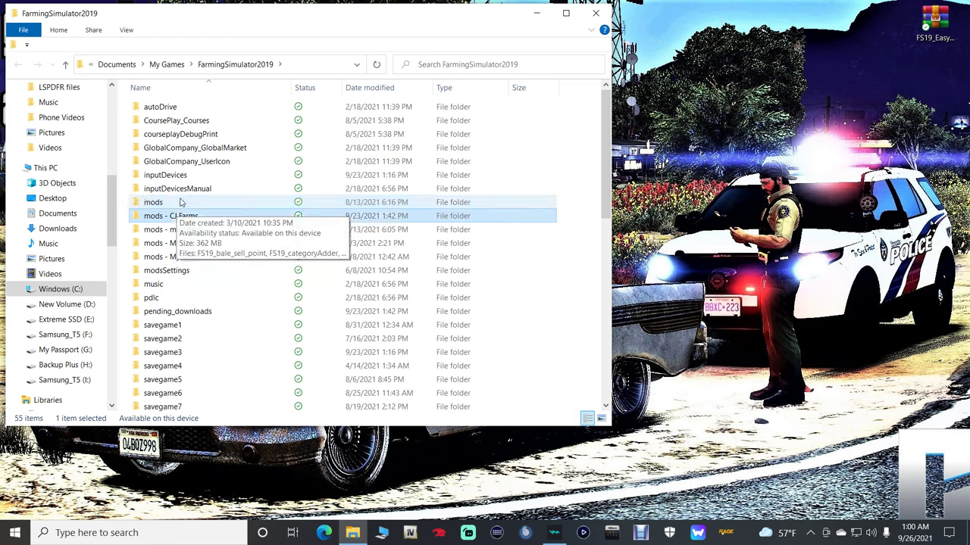
{"action": "key", "text": "Down"}
{"action": "key", "text": "Up"}
{"action": "key", "text": "Up"}
{"action": "key", "text": "Up"}
{"action": "key", "text": "Up"}
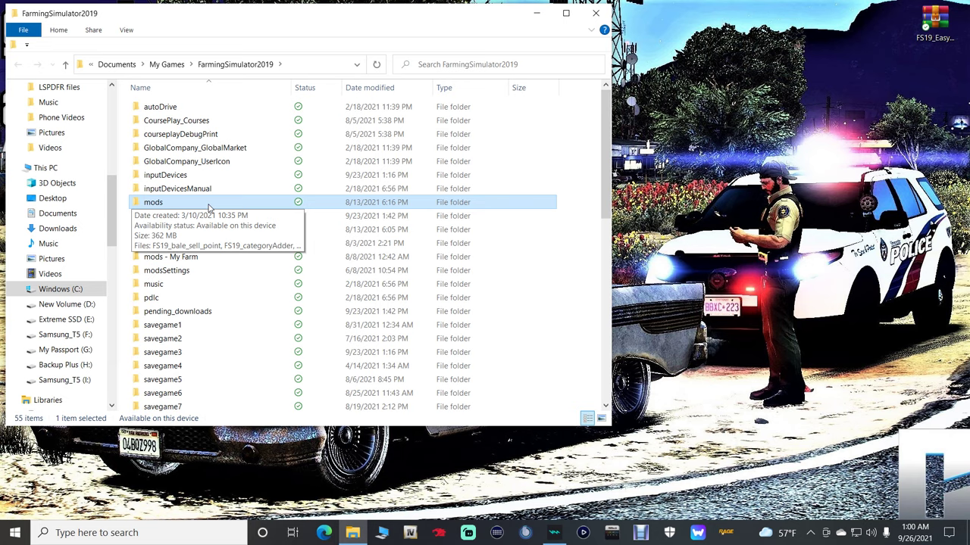
{"action": "double_click", "coordinate": [161, 203]}
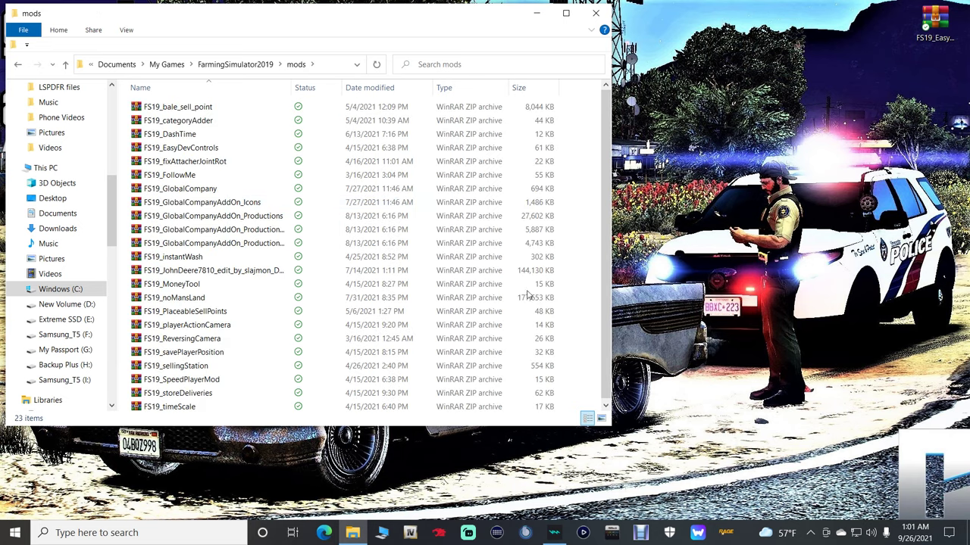
Step: Copy FS19_EasyDevControls.zip into mods, skipping the replace, and close Explorer
{"action": "left_click", "coordinate": [934, 29]}
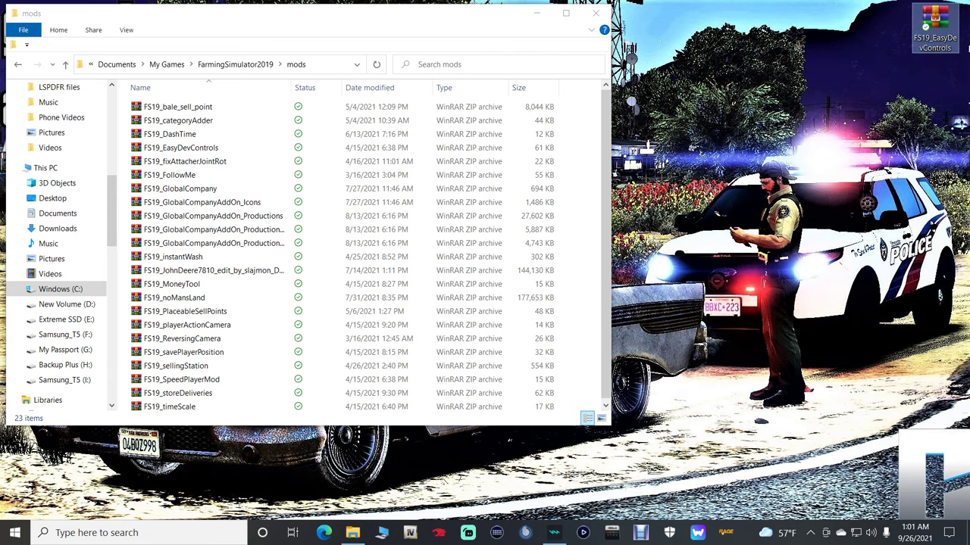
{"action": "left_click_drag", "start_coordinate": [935, 29], "coordinate": [599, 297]}
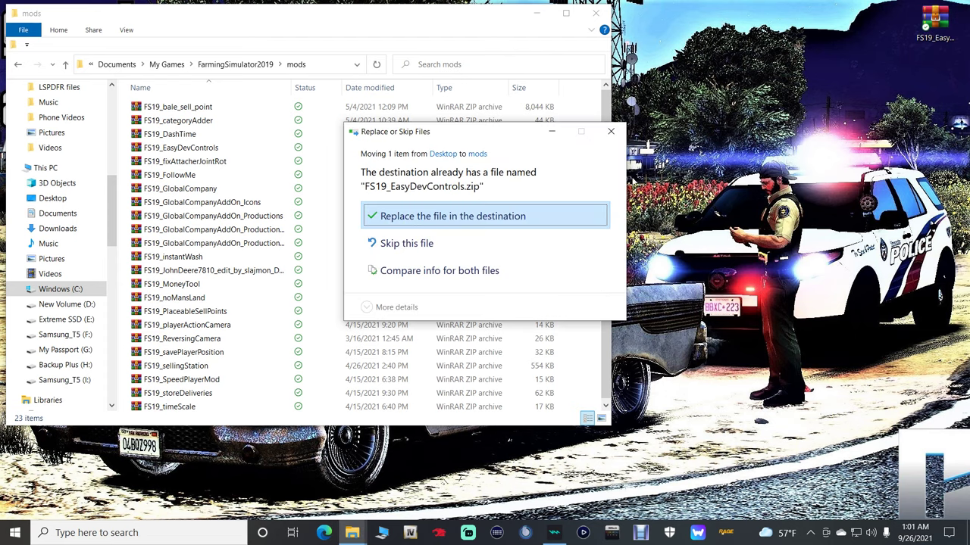
{"action": "left_click", "coordinate": [610, 131]}
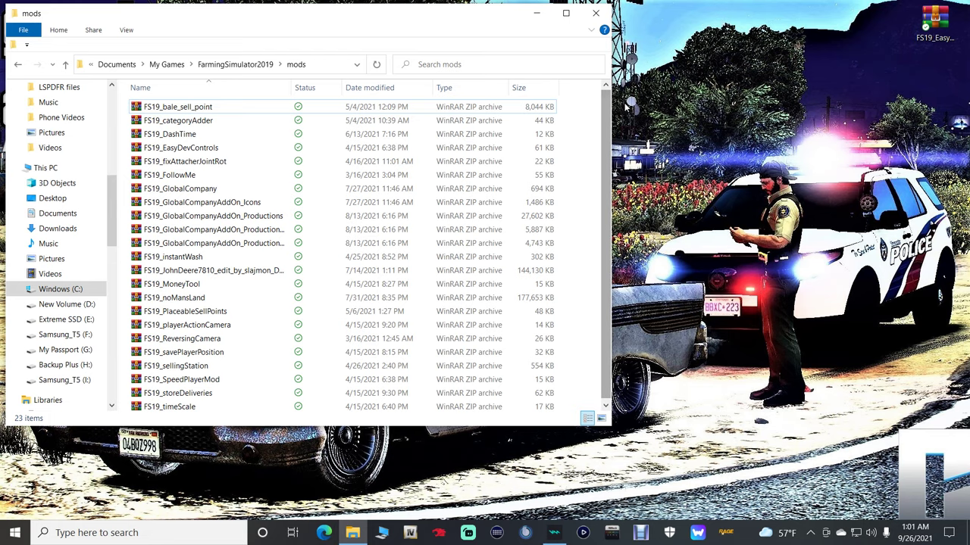
{"action": "left_click", "coordinate": [596, 13]}
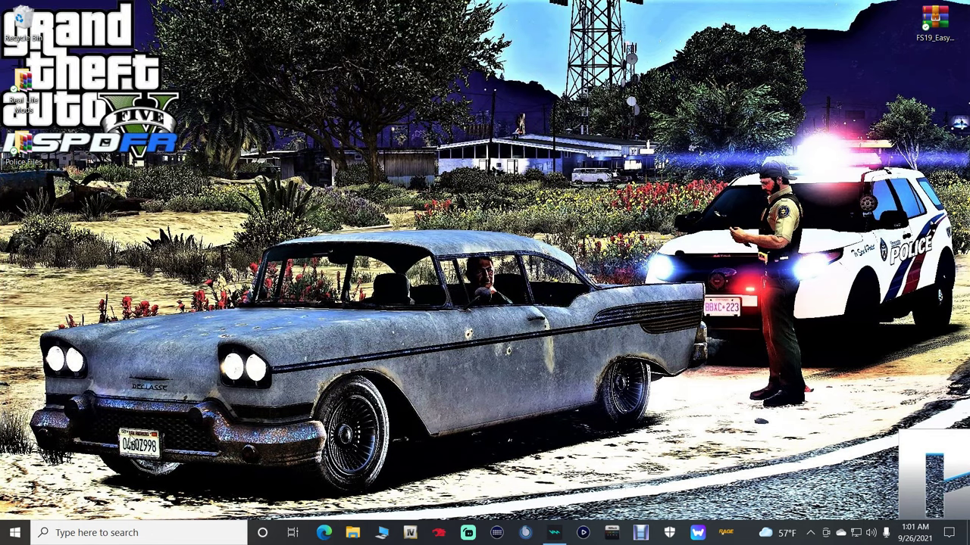
{"action": "left_click", "coordinate": [15, 532]}
Step: Launch Farming Simulator 19 through the Steam tile in the Start menu
{"action": "left_click", "coordinate": [513, 108]}
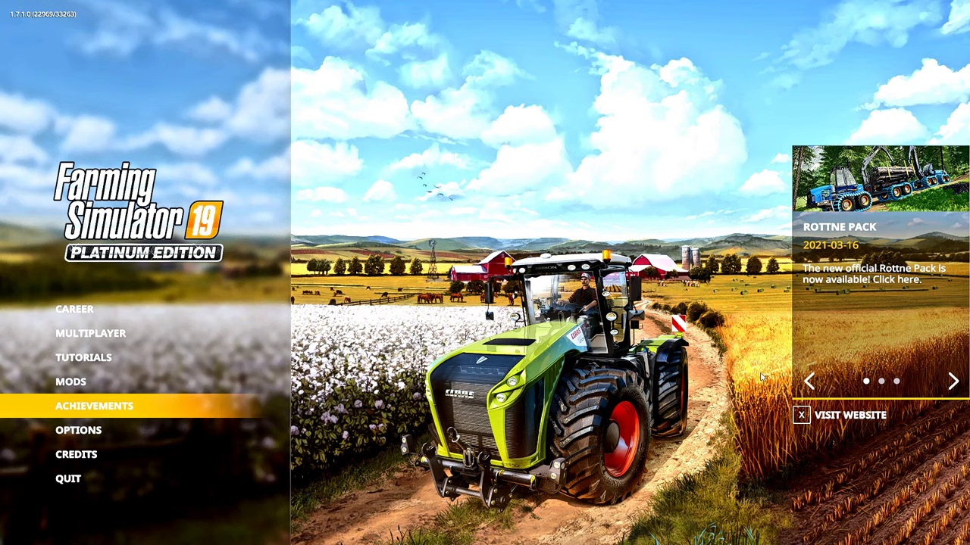
Step: Start a New farmer career on Ravenport in empty Savegame 8 and accept the character
{"action": "left_click", "coordinate": [93, 313]}
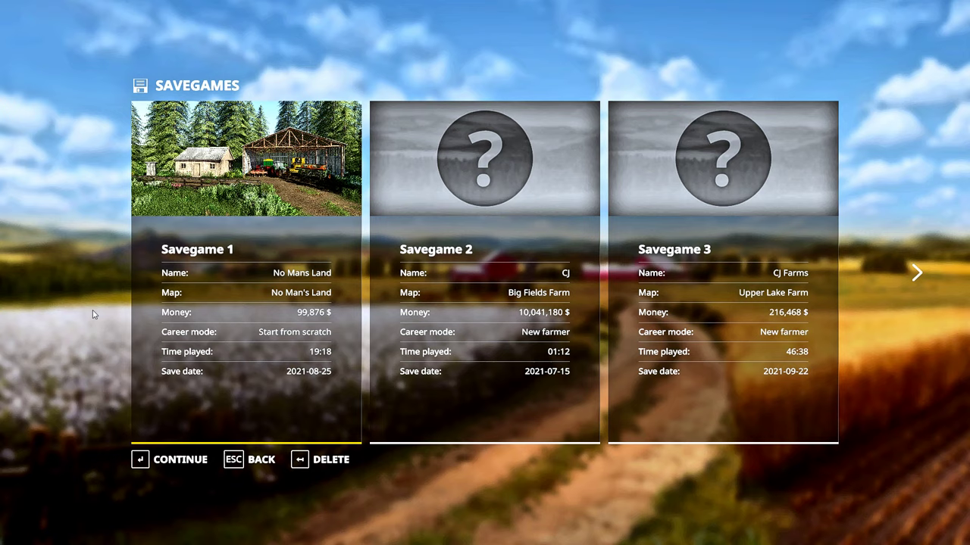
{"action": "scroll", "coordinate": [624, 324], "scroll_direction": "down", "scroll_amount": 3}
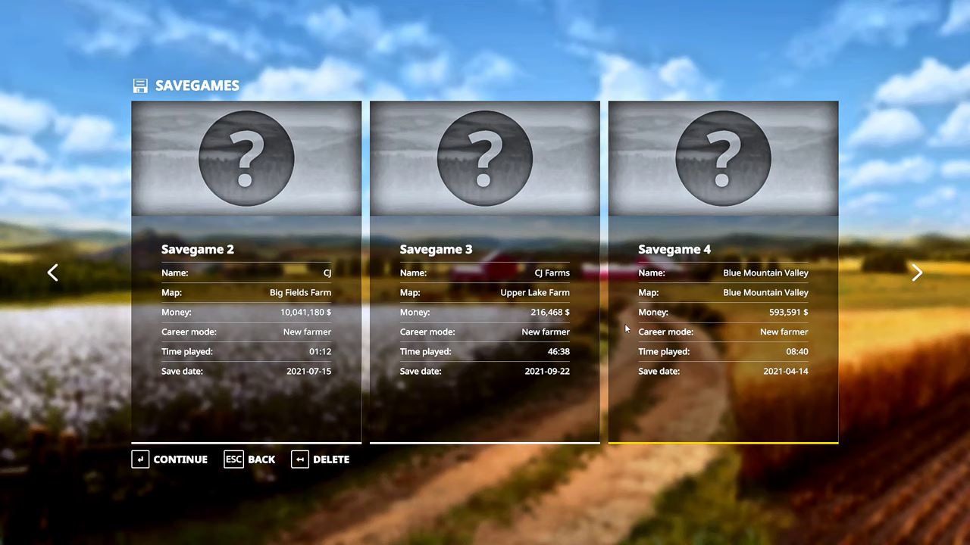
{"action": "scroll", "coordinate": [624, 323], "scroll_direction": "down", "scroll_amount": 3}
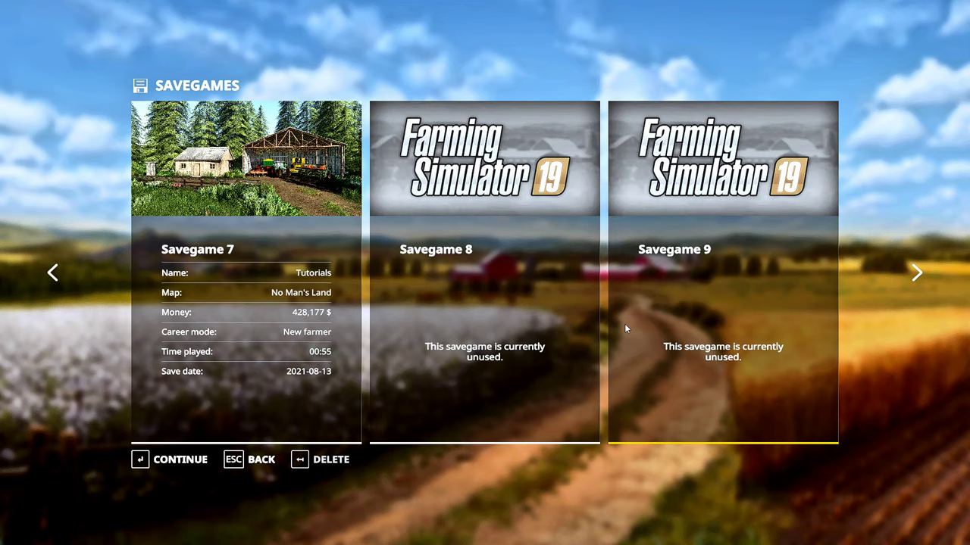
{"action": "left_click", "coordinate": [525, 322]}
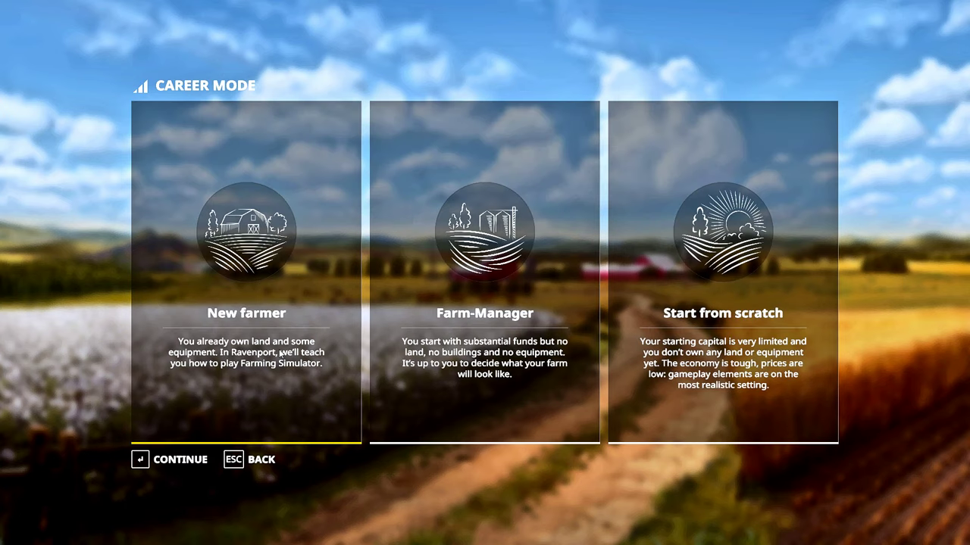
{"action": "left_click", "coordinate": [325, 337]}
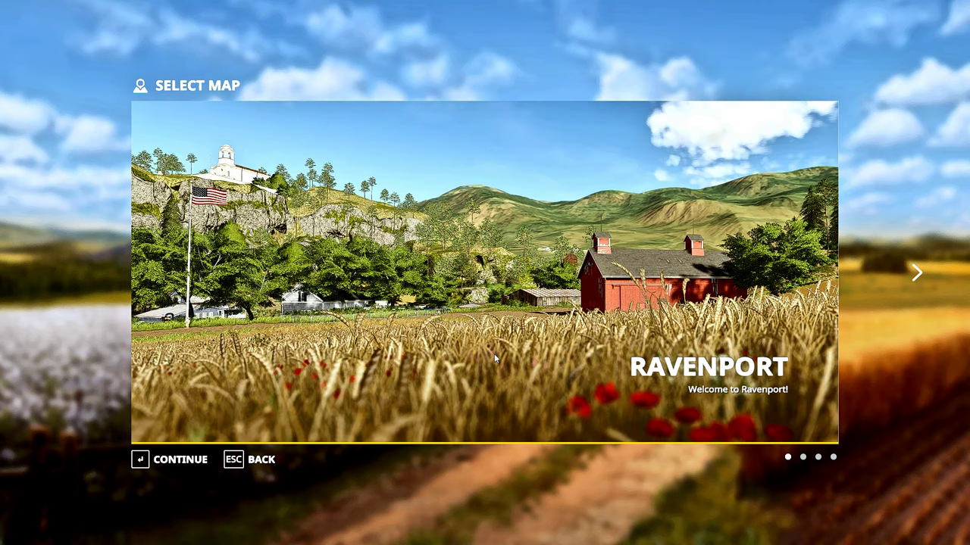
{"action": "key", "text": "Right"}
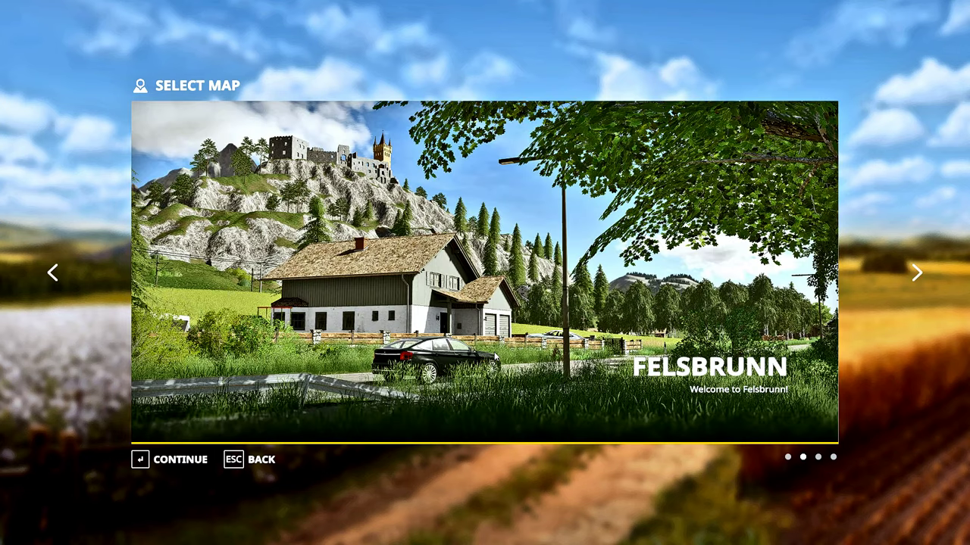
{"action": "key", "text": "Left"}
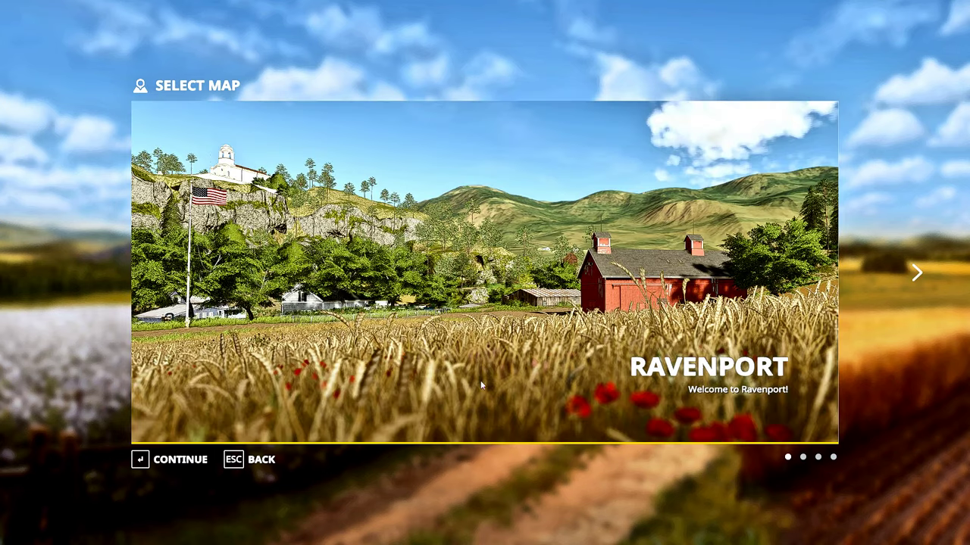
{"action": "left_click", "coordinate": [197, 460]}
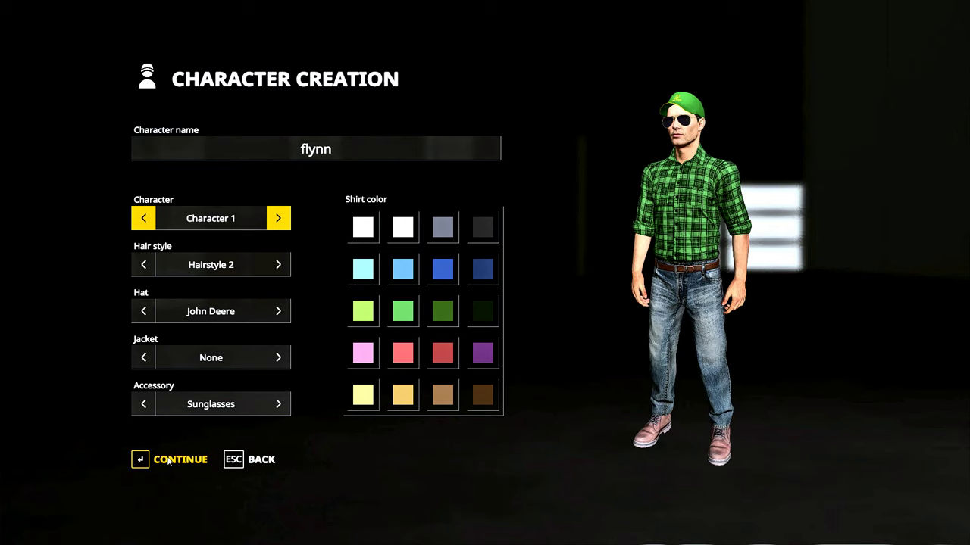
{"action": "left_click", "coordinate": [173, 460]}
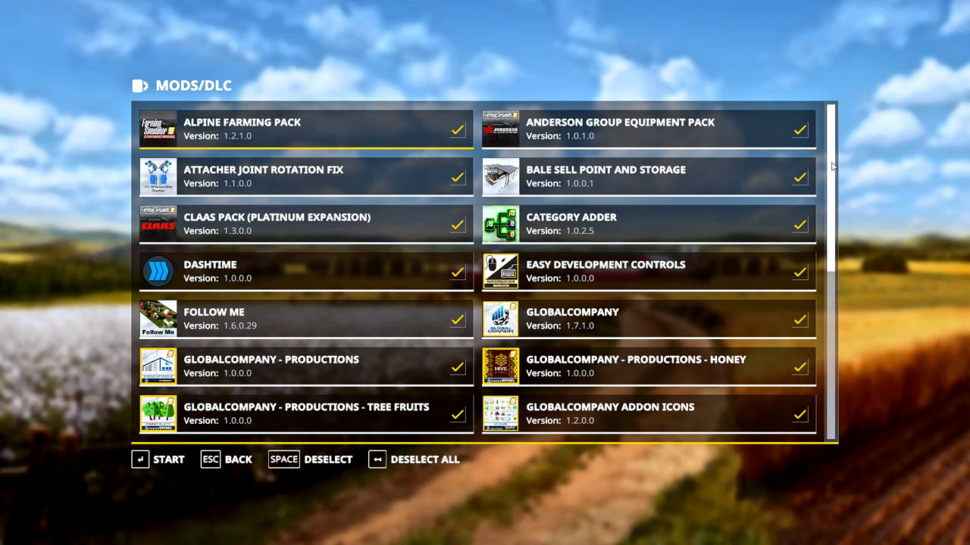
Step: Browse the Mods/DLC list and select the Easy Development Controls entry
{"action": "scroll", "coordinate": [825, 276], "scroll_direction": "down", "scroll_amount": 5}
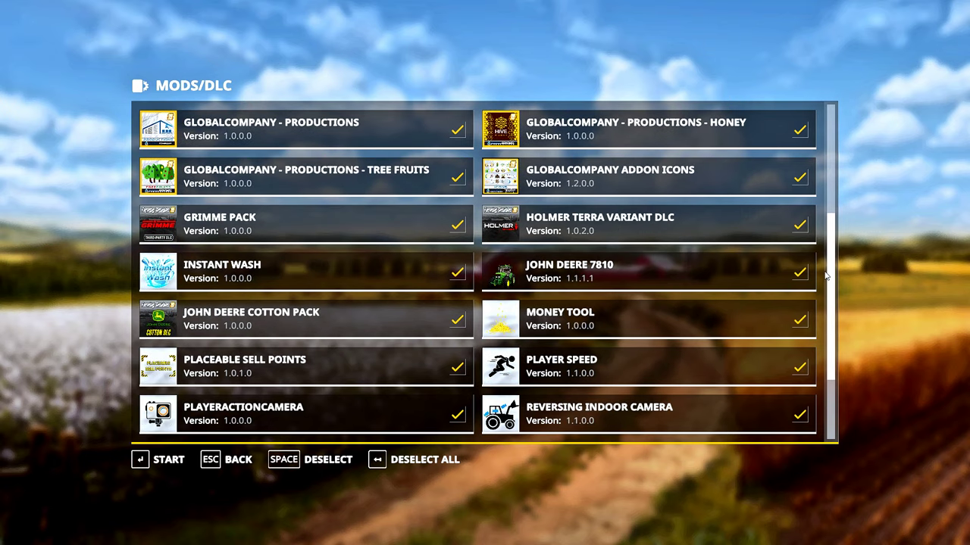
{"action": "scroll", "coordinate": [826, 276], "scroll_direction": "down", "scroll_amount": 2}
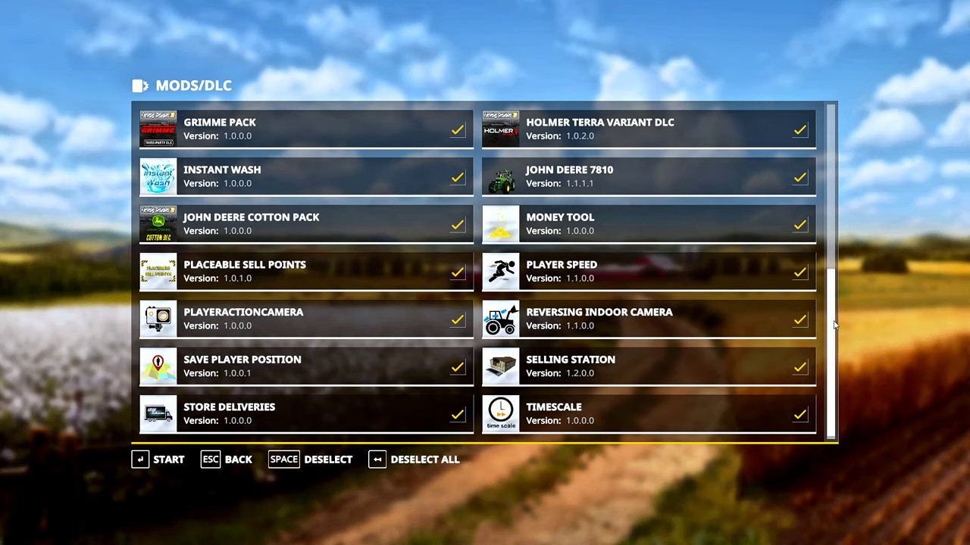
{"action": "left_click_drag", "start_coordinate": [834, 324], "coordinate": [830, 173]}
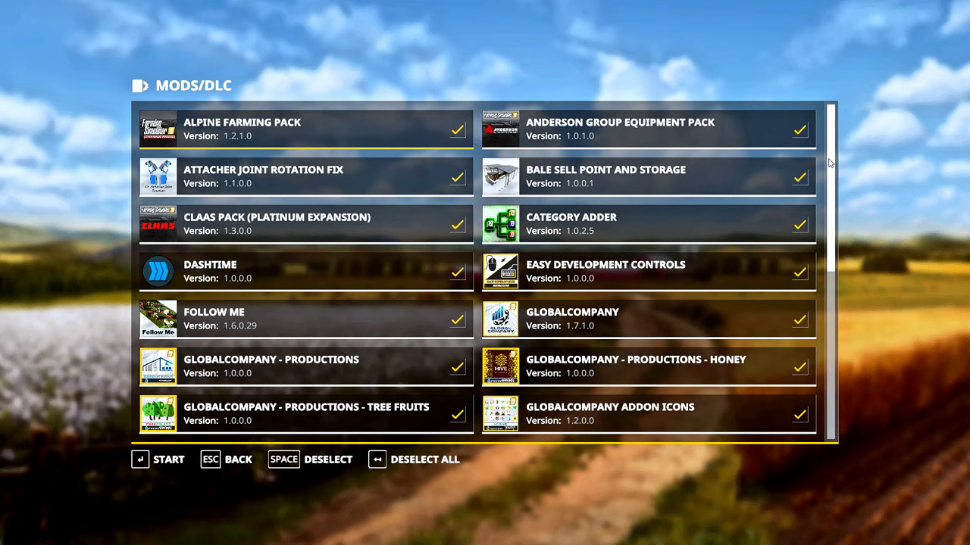
{"action": "left_click_drag", "start_coordinate": [829, 163], "coordinate": [838, 376]}
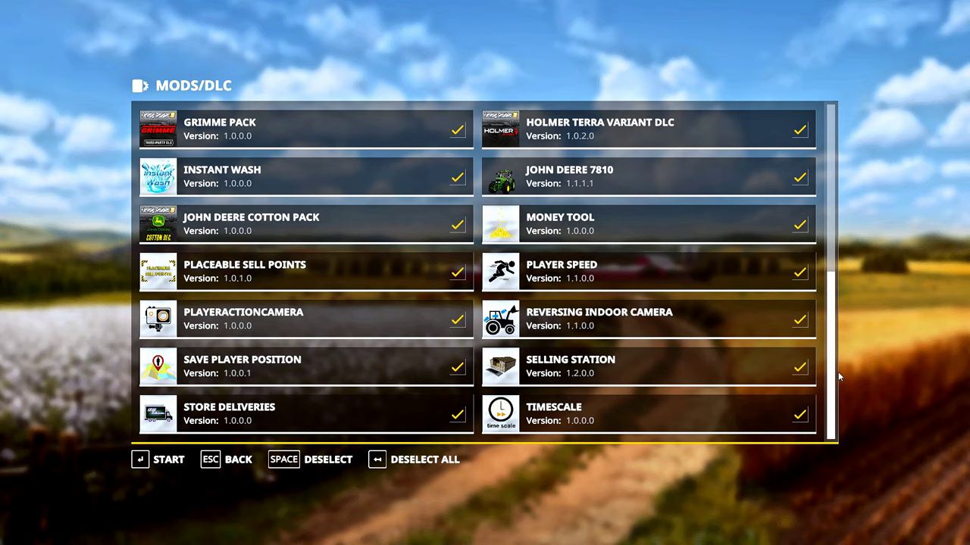
{"action": "left_click_drag", "start_coordinate": [830, 350], "coordinate": [824, 155]}
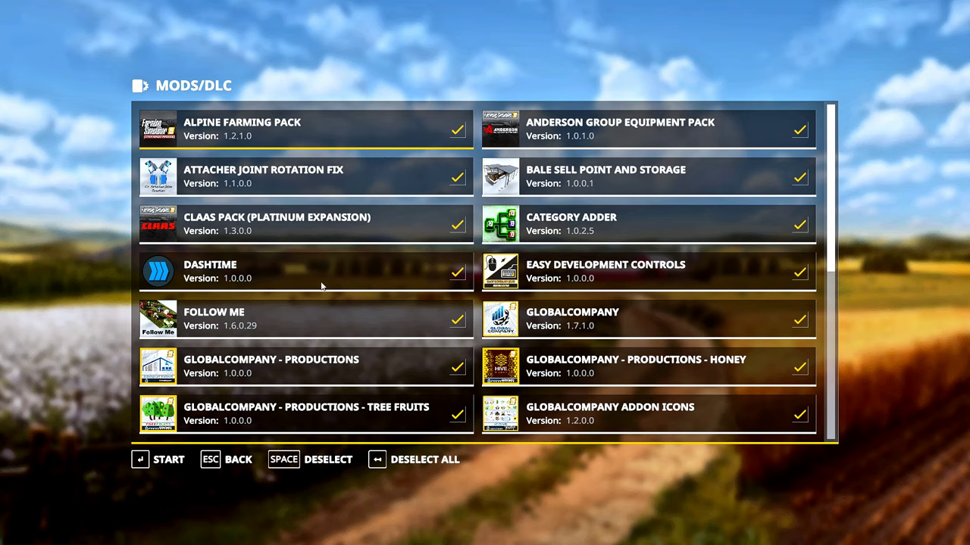
{"action": "left_click", "coordinate": [514, 275]}
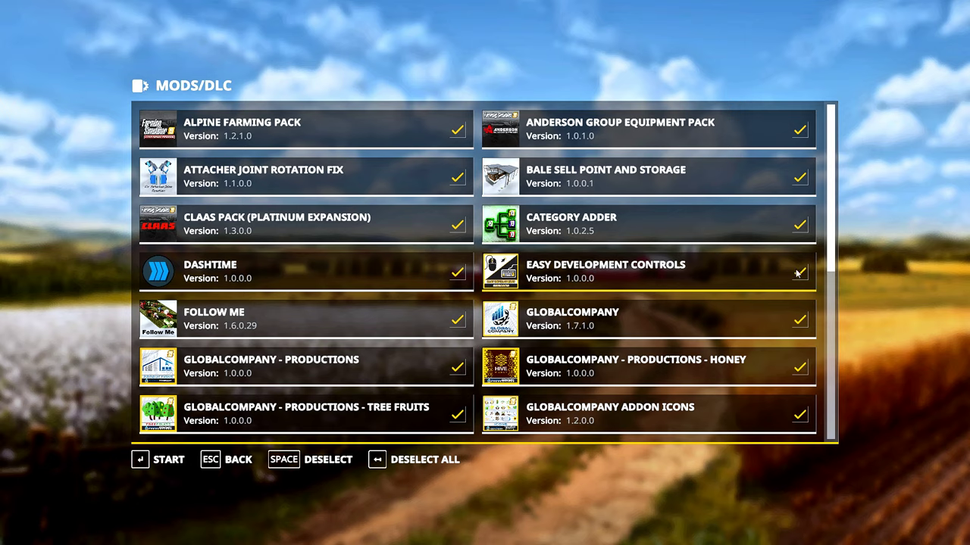
Step: Deselect and reselect all mods, toggle them once more, and start the career
{"action": "left_click", "coordinate": [414, 463]}
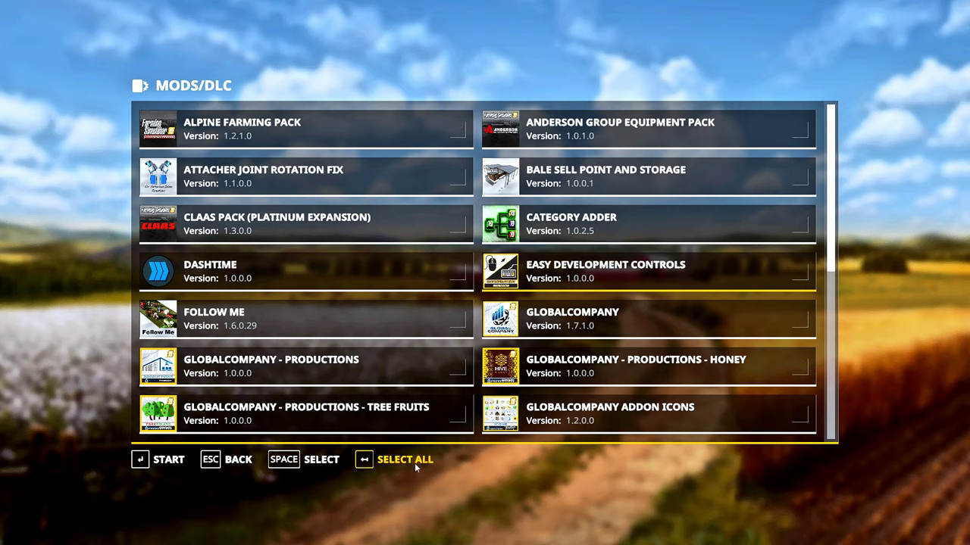
{"action": "left_click", "coordinate": [414, 463]}
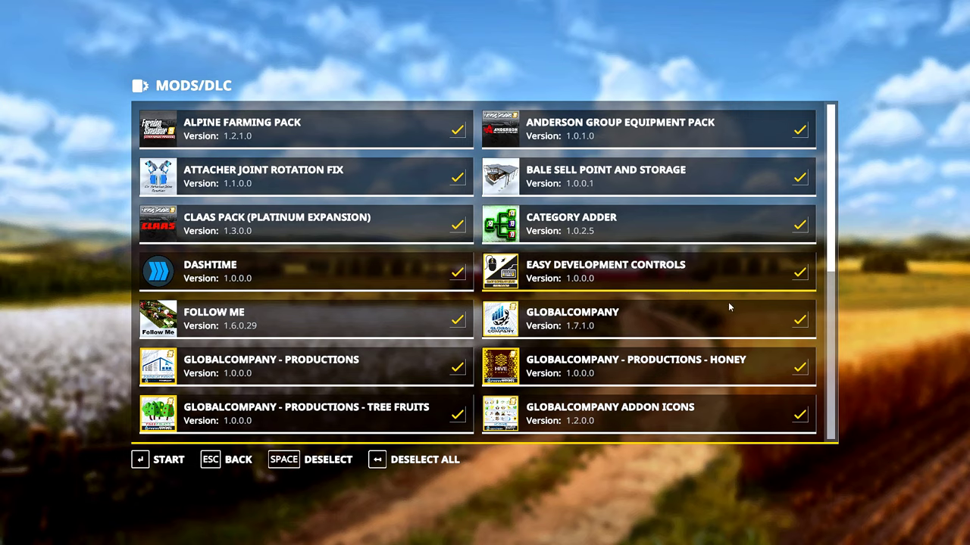
{"action": "key", "text": "BackSpace"}
{"action": "key", "text": "BackSpace"}
{"action": "key", "text": "Return"}
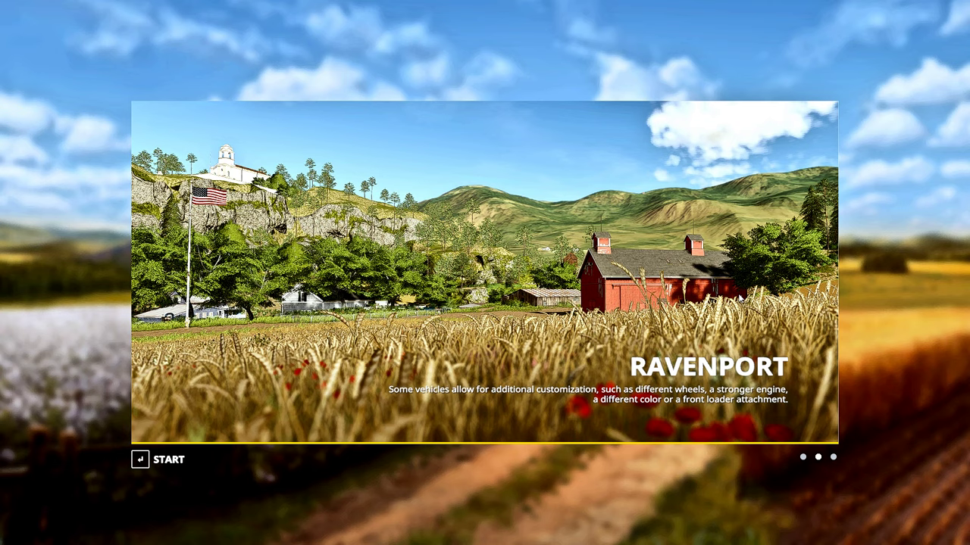
Step: Enter the Ravenport game and decline the guided tour
{"action": "key", "text": "Return"}
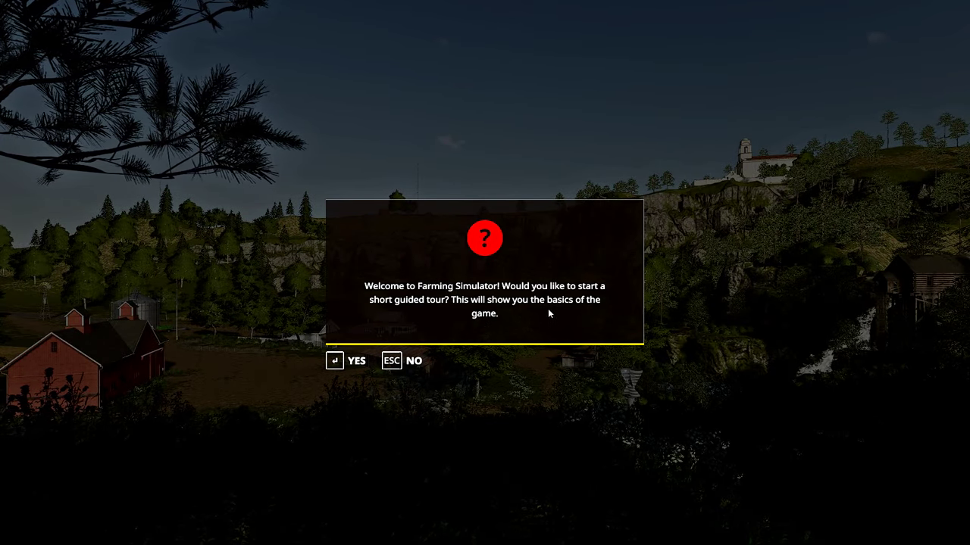
{"action": "left_click", "coordinate": [411, 360]}
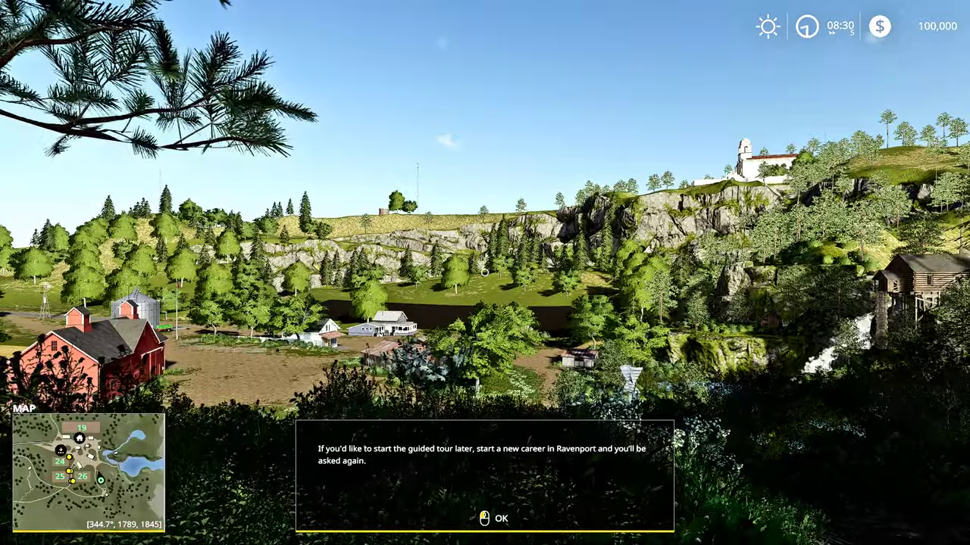
{"action": "key", "text": "Return"}
Step: Walk forward through the bushes and open Easy Development Commands with Ctrl+Alt+E
{"action": "key", "text": "w"}
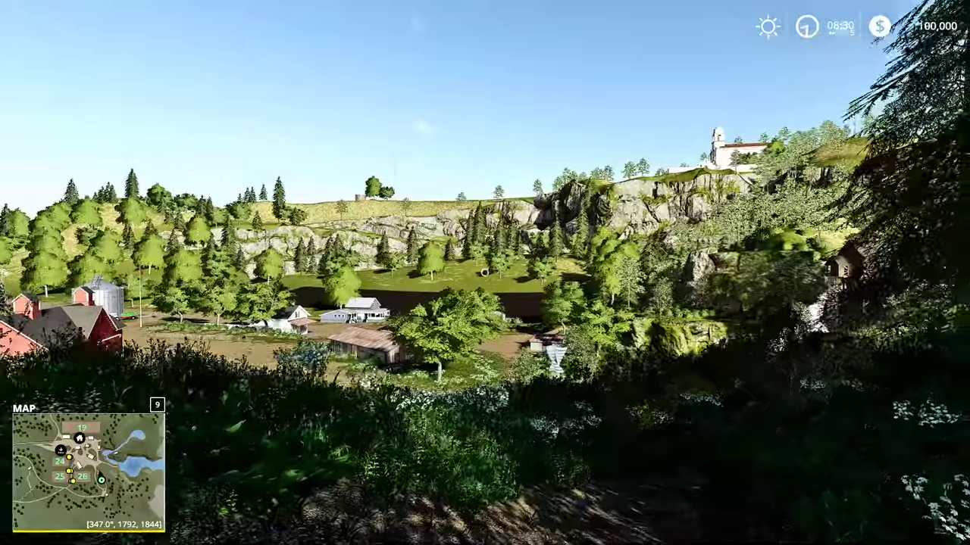
{"action": "key", "text": "w"}
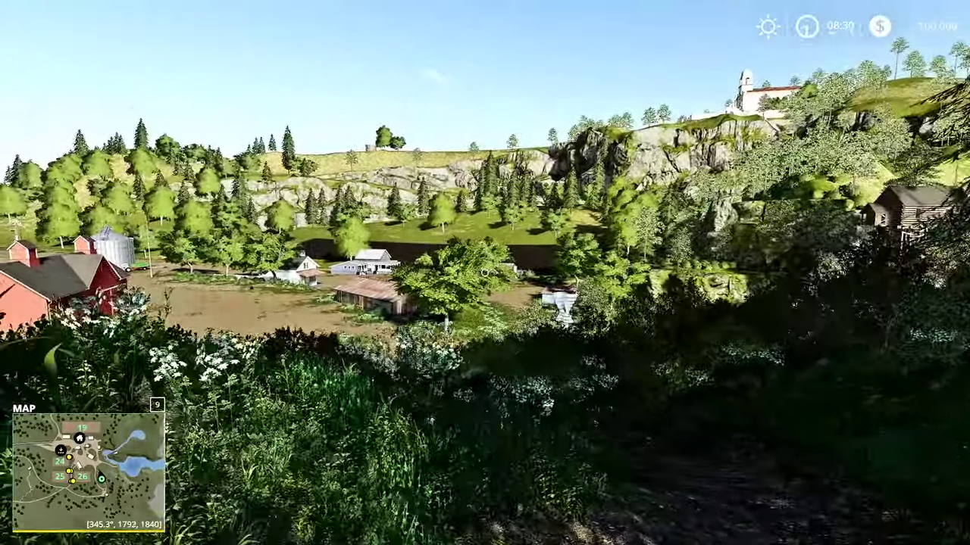
{"action": "key", "text": "ctrl+alt+e"}
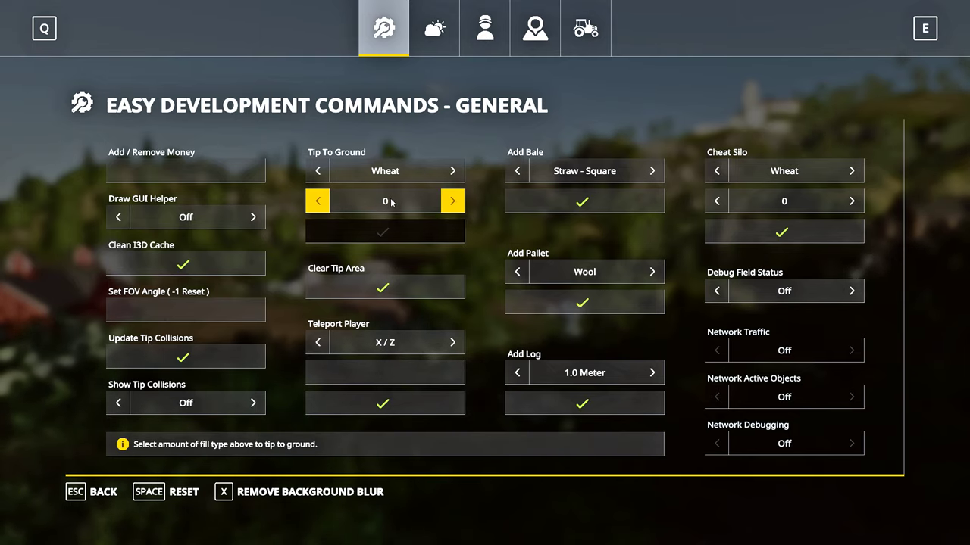
Step: Browse the Environment, Player, Fields and Vehicle command pages, finishing back on Player
{"action": "left_click", "coordinate": [441, 30]}
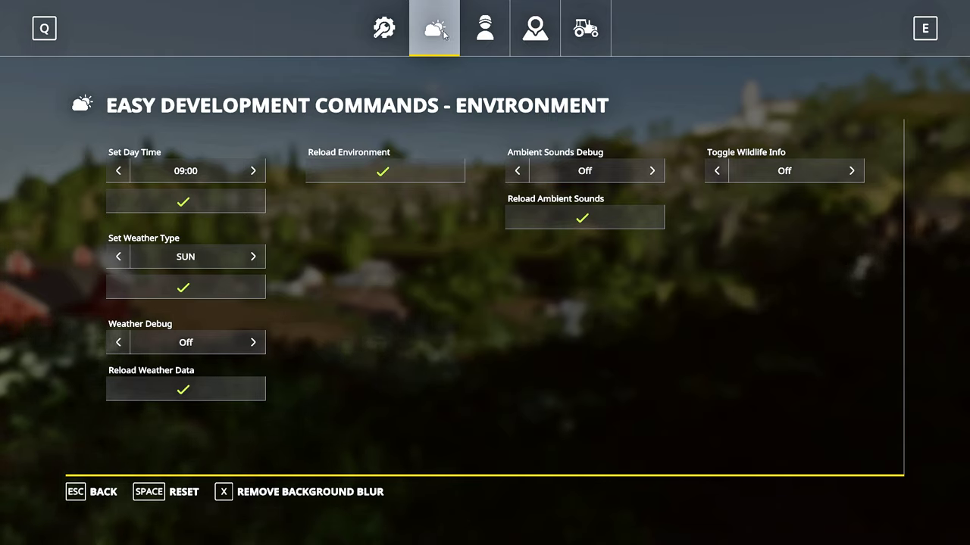
{"action": "left_click", "coordinate": [484, 37]}
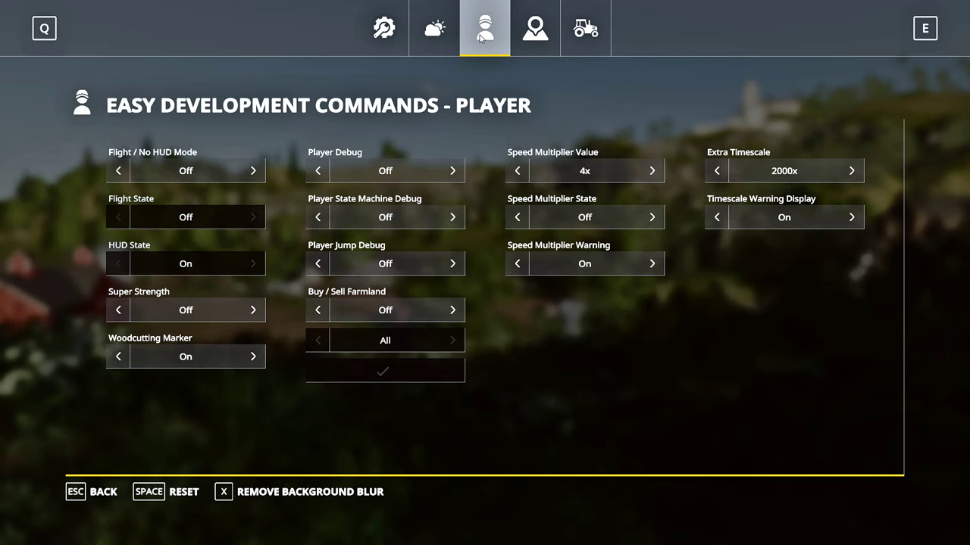
{"action": "left_click", "coordinate": [541, 34]}
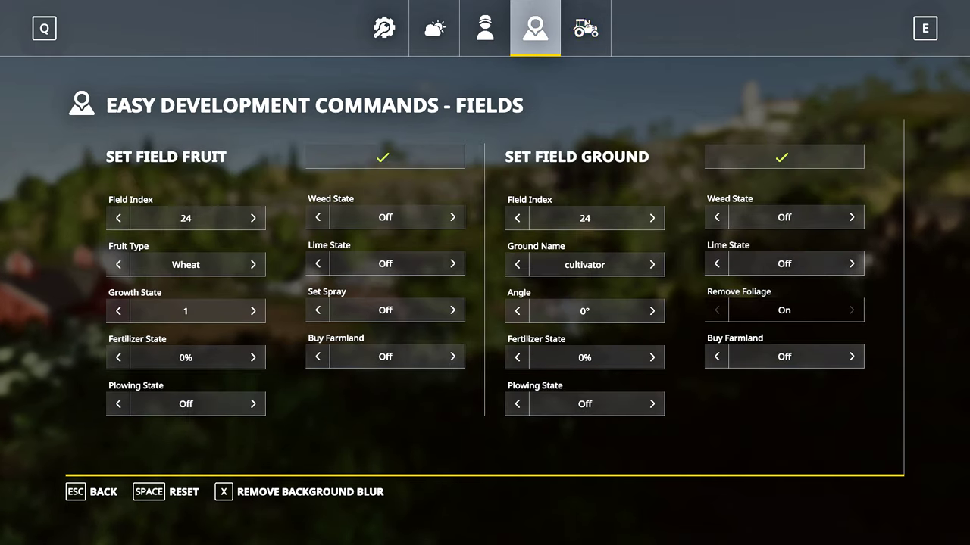
{"action": "left_click", "coordinate": [577, 34]}
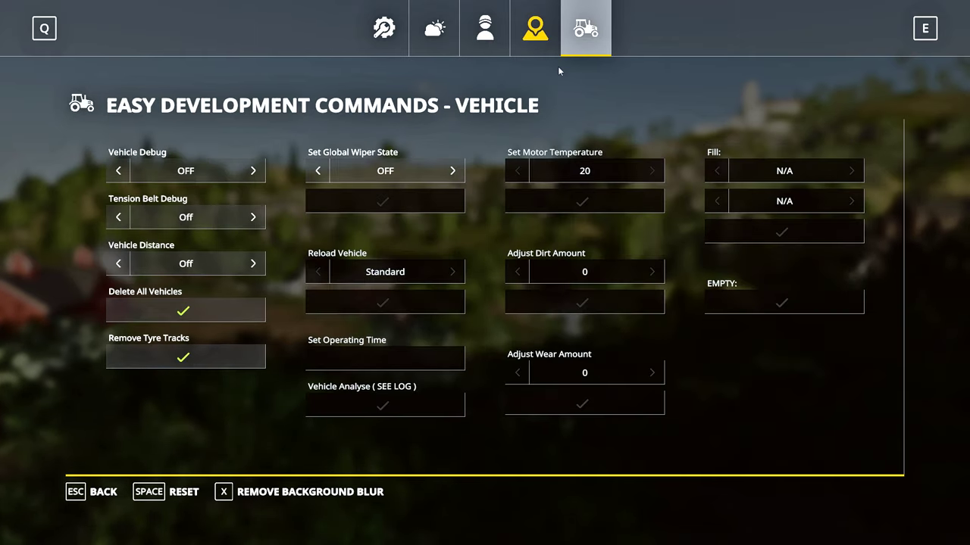
{"action": "left_click", "coordinate": [488, 33]}
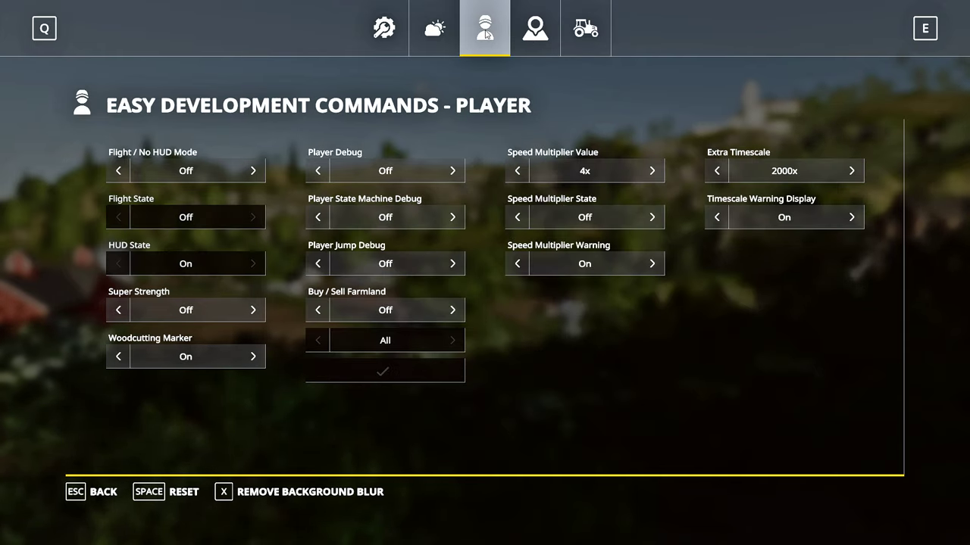
Step: Turn on Flight / No HUD Mode and Flight State, then return to the game
{"action": "left_click", "coordinate": [252, 172]}
{"action": "left_click", "coordinate": [260, 222]}
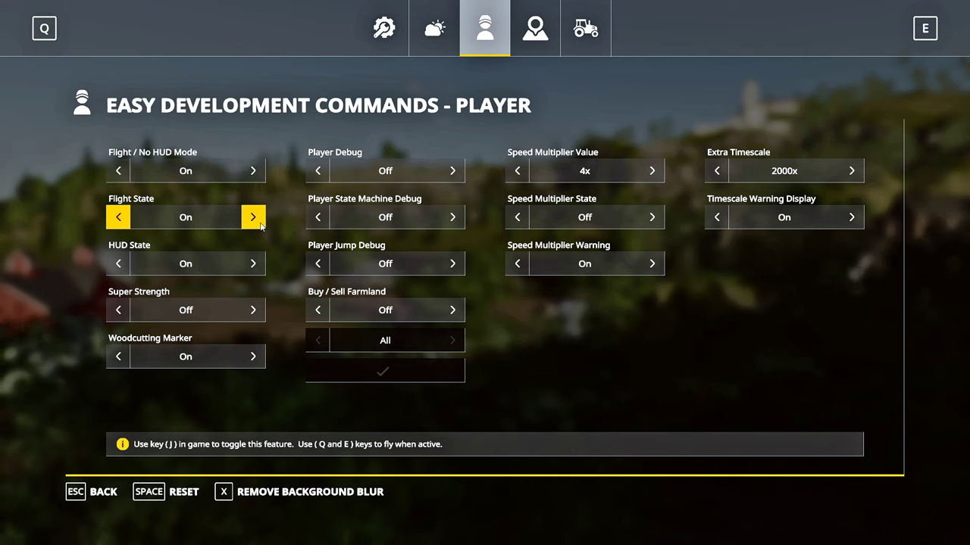
{"action": "key", "text": "Escape"}
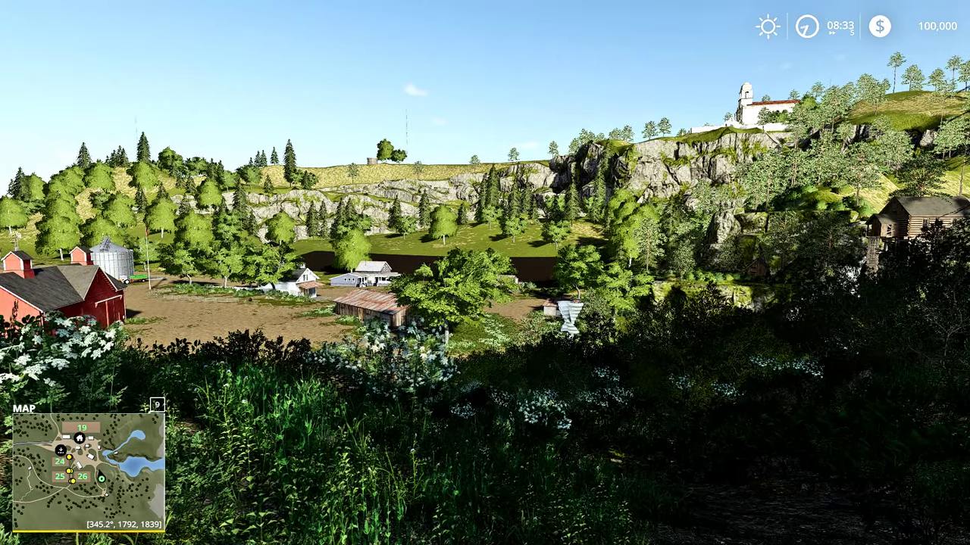
Step: Fly up above the farmyard, face the barn and fields, and hide the HUD
{"action": "key", "text": "w"}
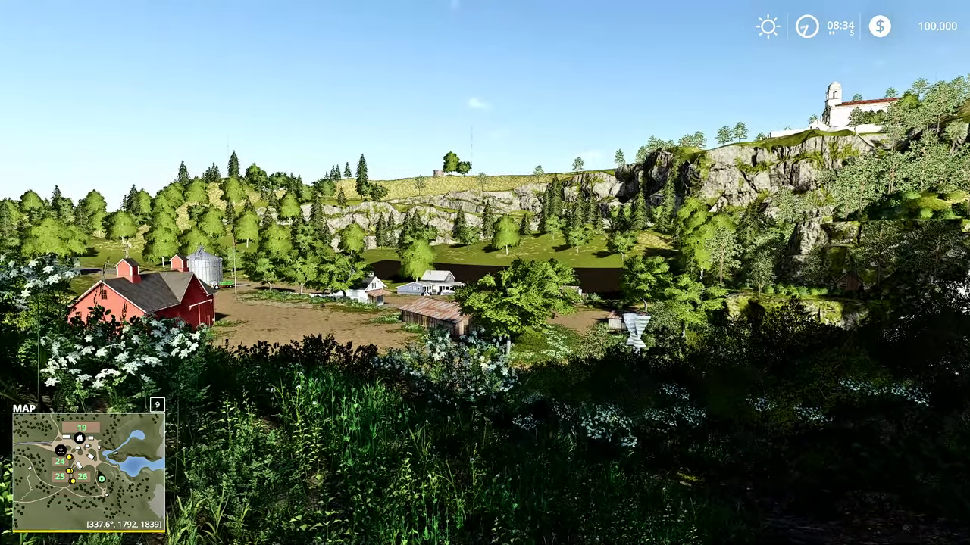
{"action": "key", "text": "e"}
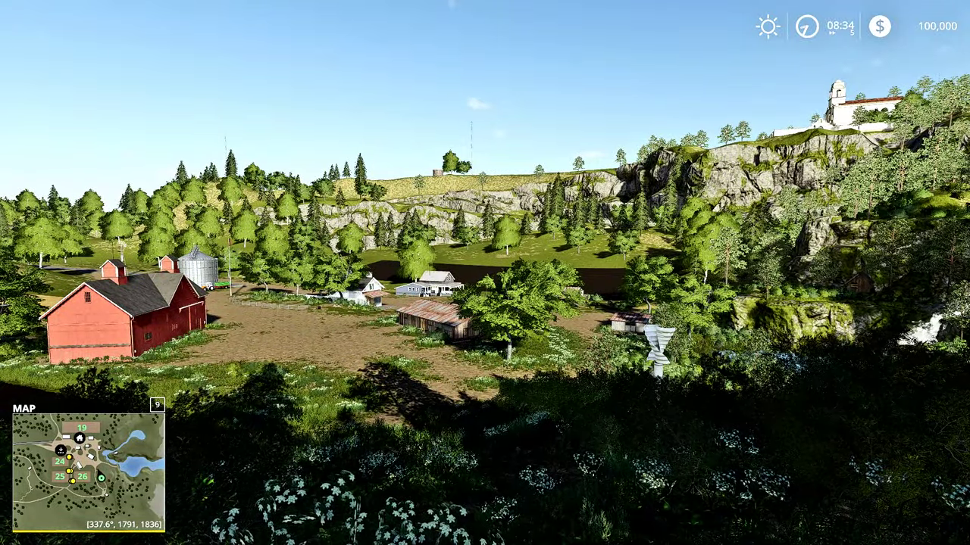
{"action": "key", "text": "e"}
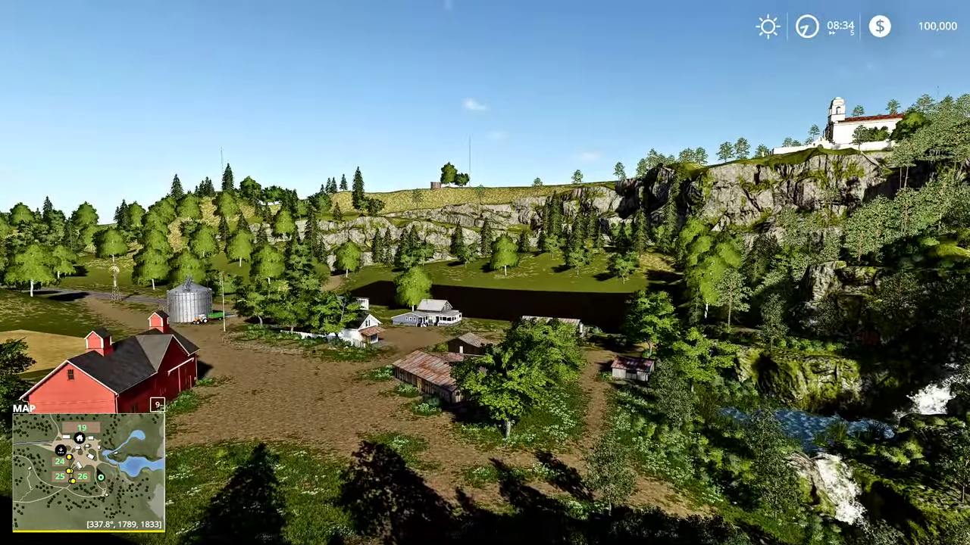
{"action": "key", "text": "q"}
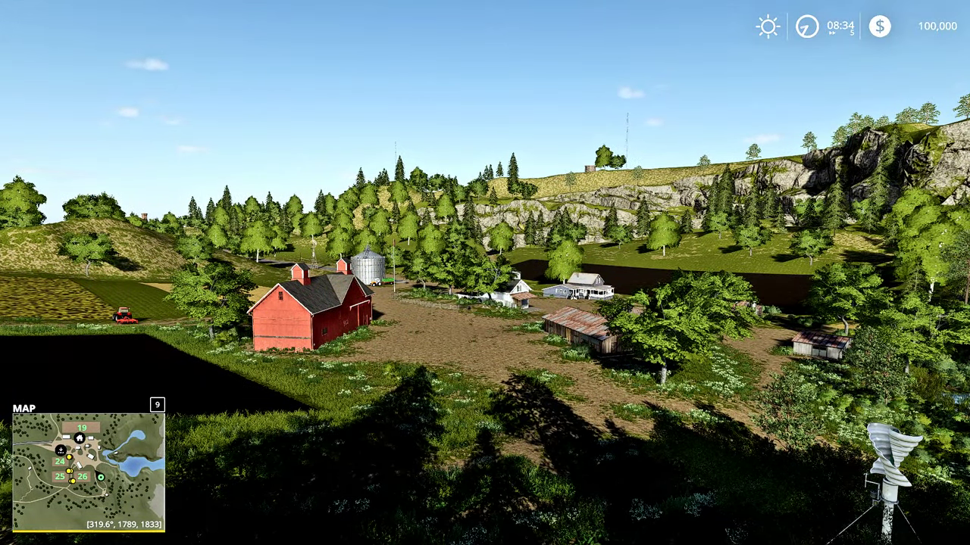
{"action": "key", "text": "o"}
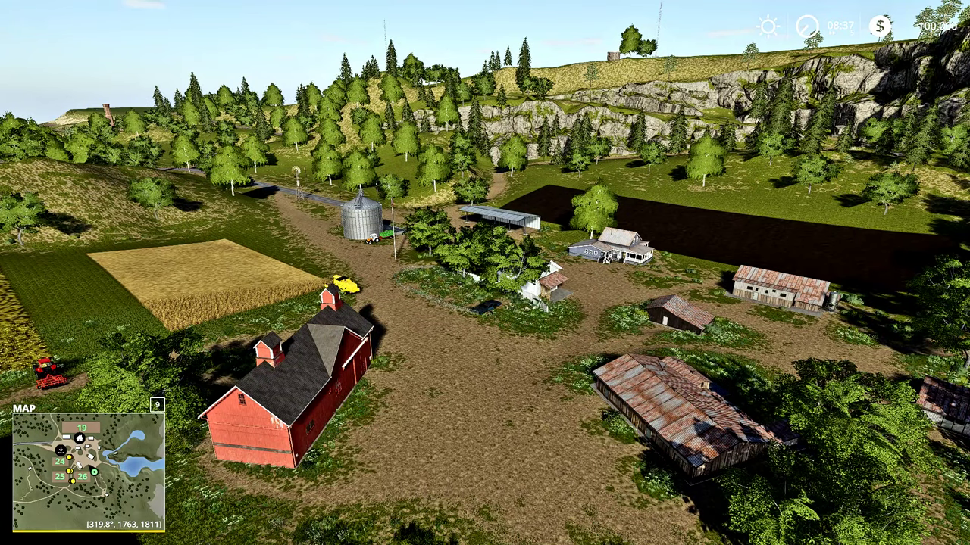
{"action": "key", "text": "o"}
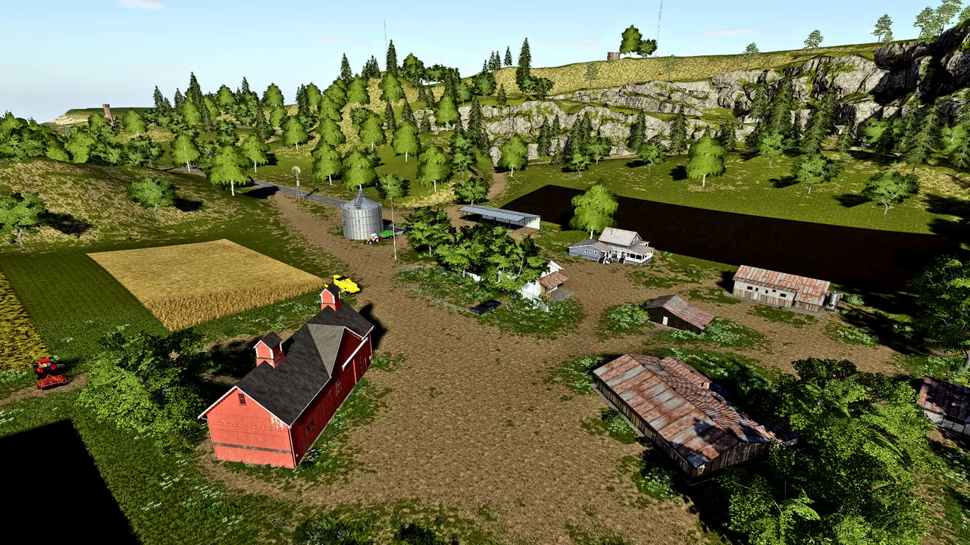
{"action": "key", "text": "w"}
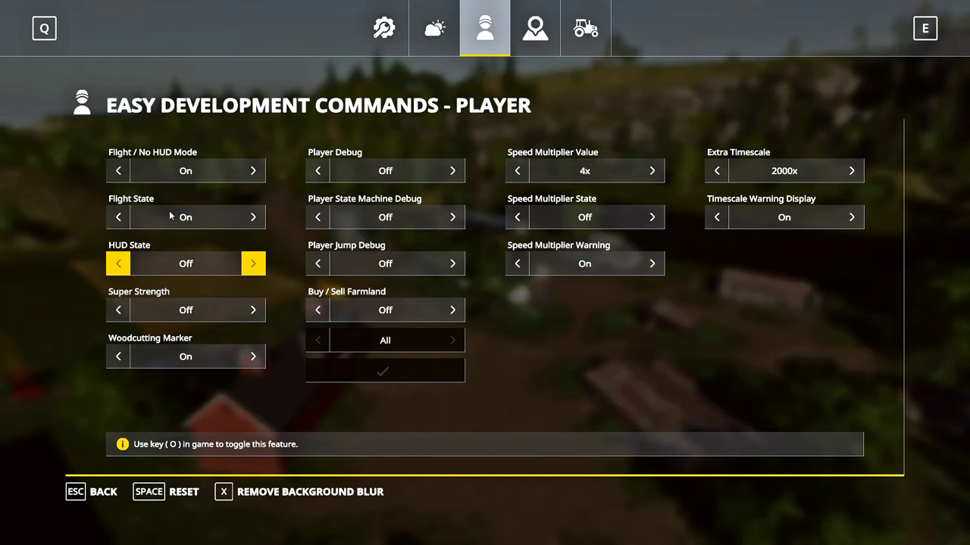
Step: Take an F12 screenshot of the overhead farm view and fly back down
{"action": "key", "text": "Escape"}
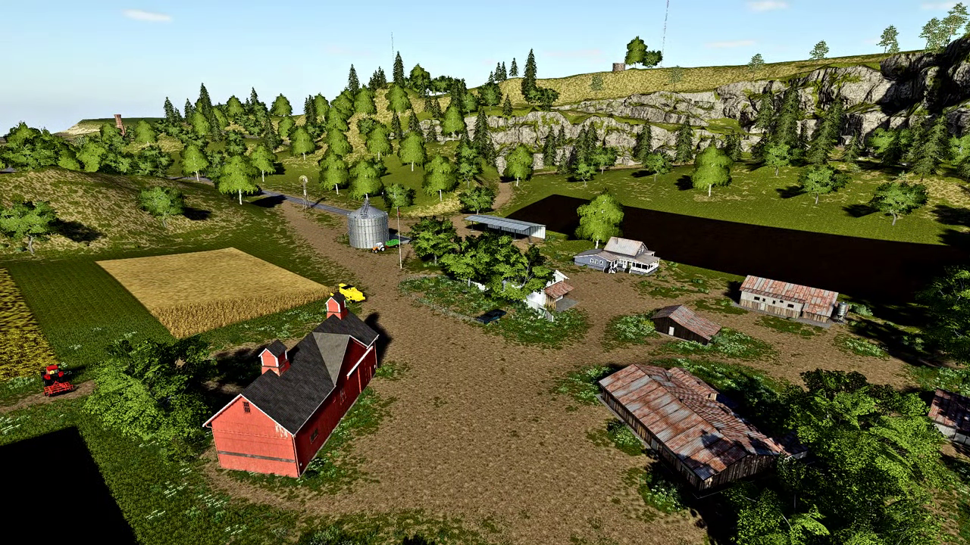
{"action": "key", "text": "F12"}
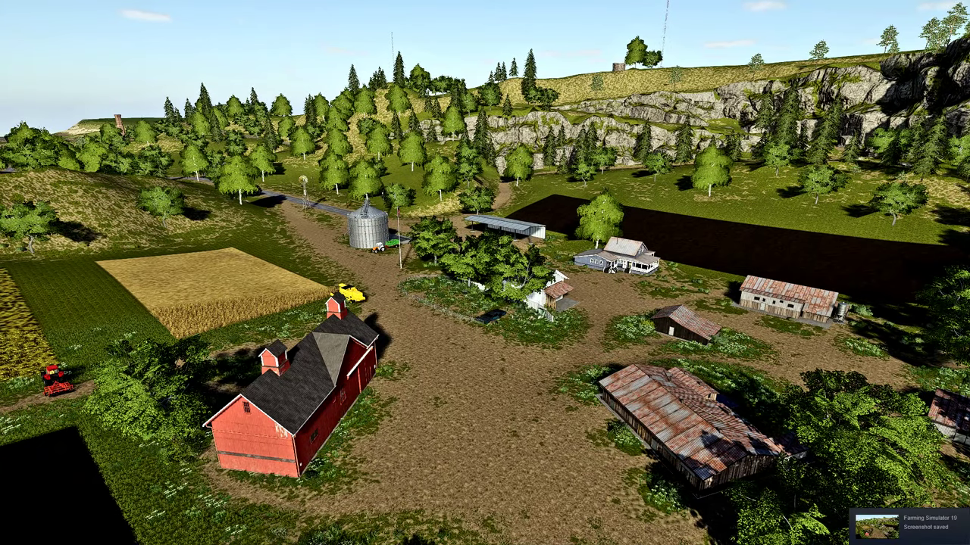
{"action": "key", "text": "s"}
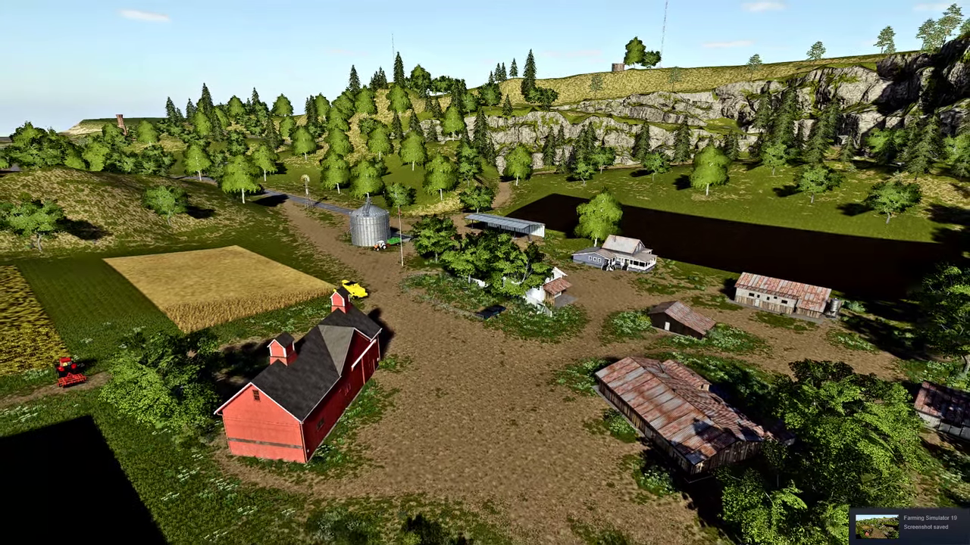
{"action": "key", "text": "s"}
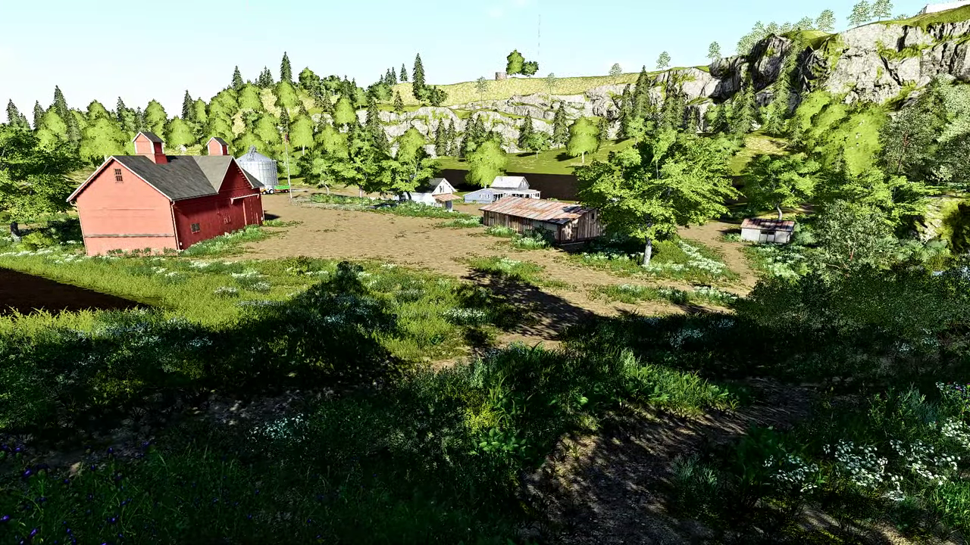
Step: Switch Flight / No HUD Mode off in the Player commands
{"action": "key", "text": "ctrl+shift+e"}
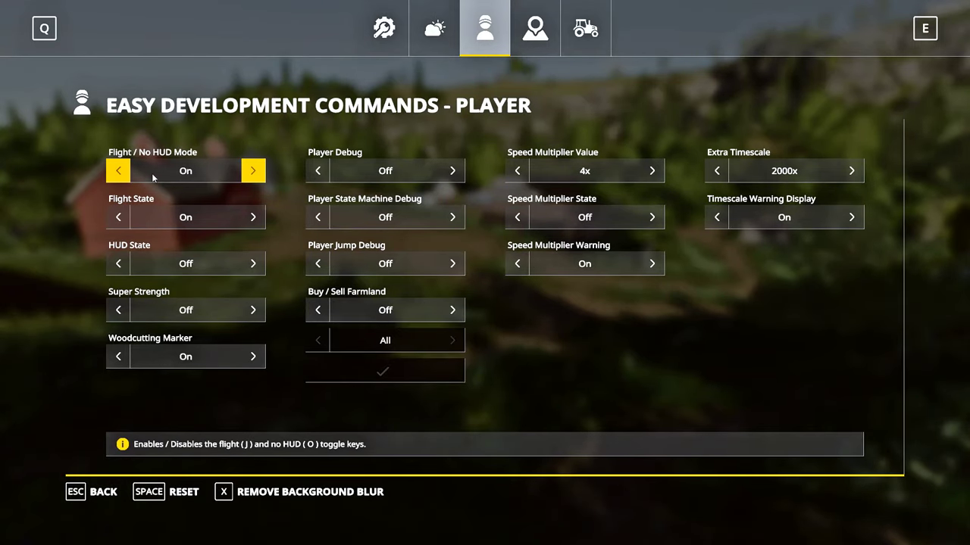
{"action": "left_click", "coordinate": [253, 170]}
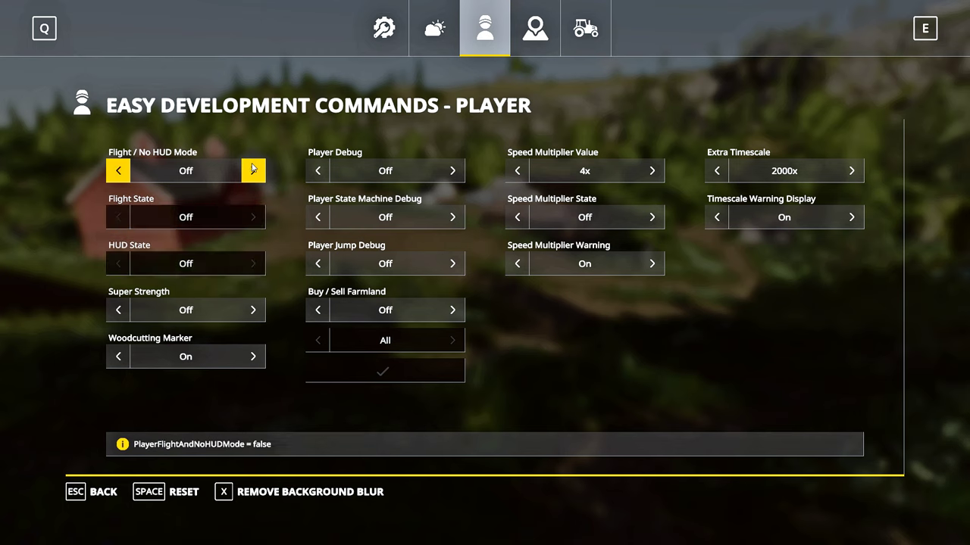
{"action": "key", "text": "Escape"}
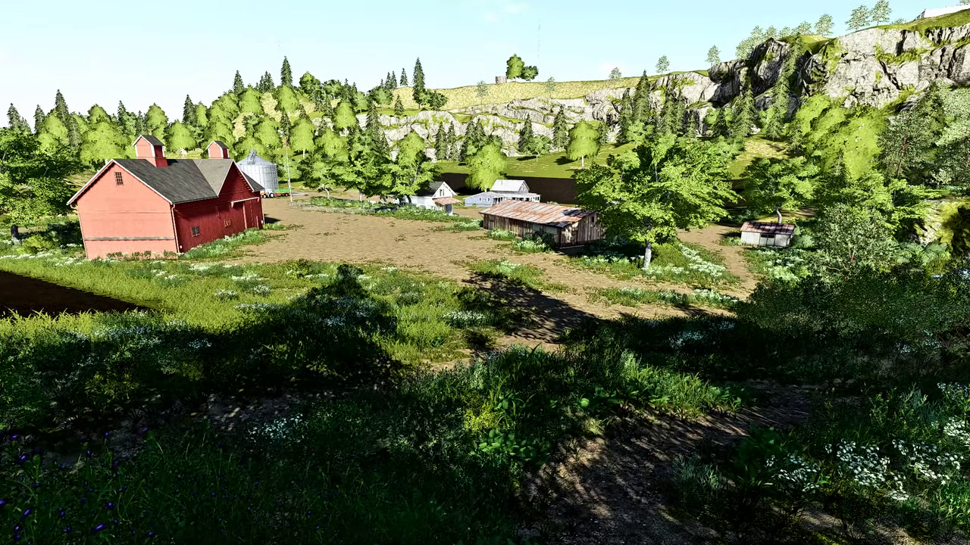
{"action": "key", "text": "ctrl+alt+e"}
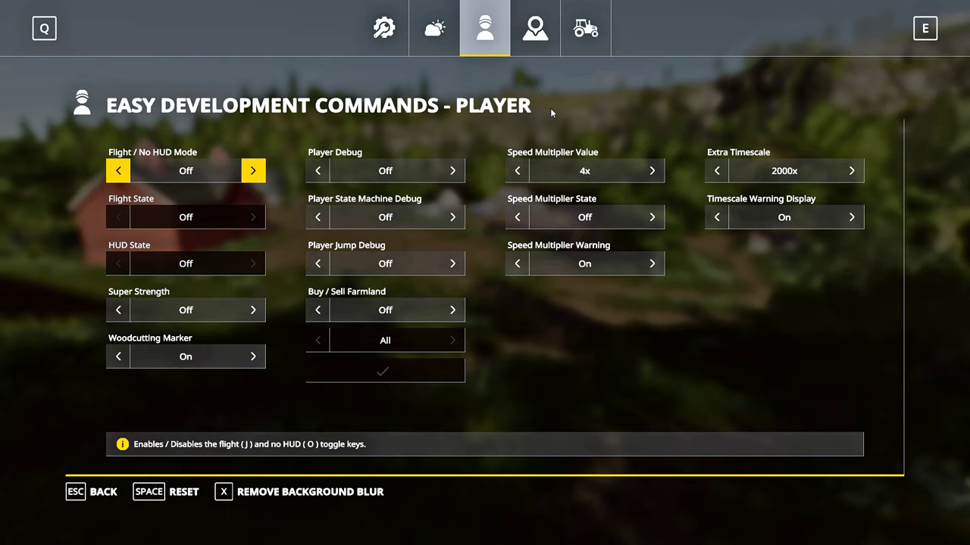
Step: Set Teleport Player to Field 2, adjust the wheat tip amount, then walk toward the barn
{"action": "left_click", "coordinate": [419, 29]}
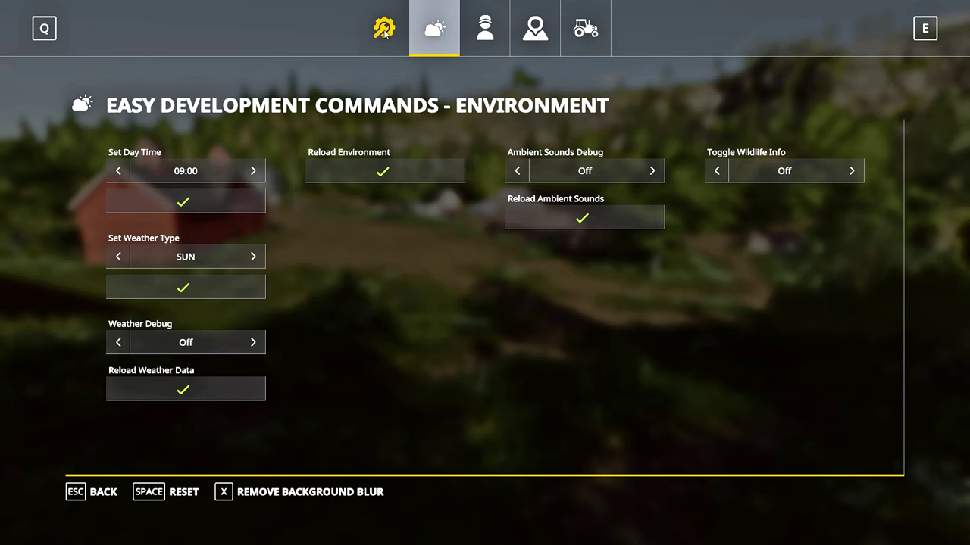
{"action": "left_click", "coordinate": [391, 30]}
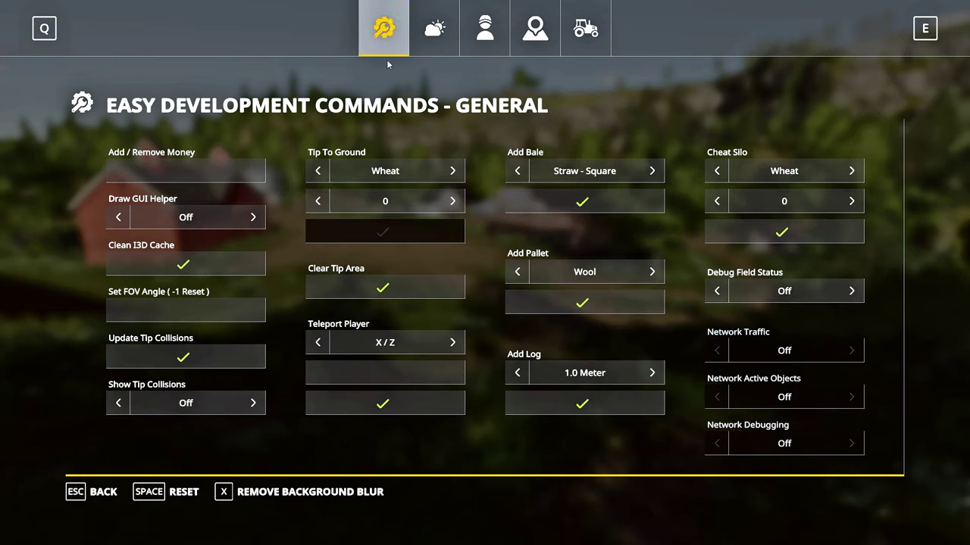
{"action": "left_click", "coordinate": [219, 176]}
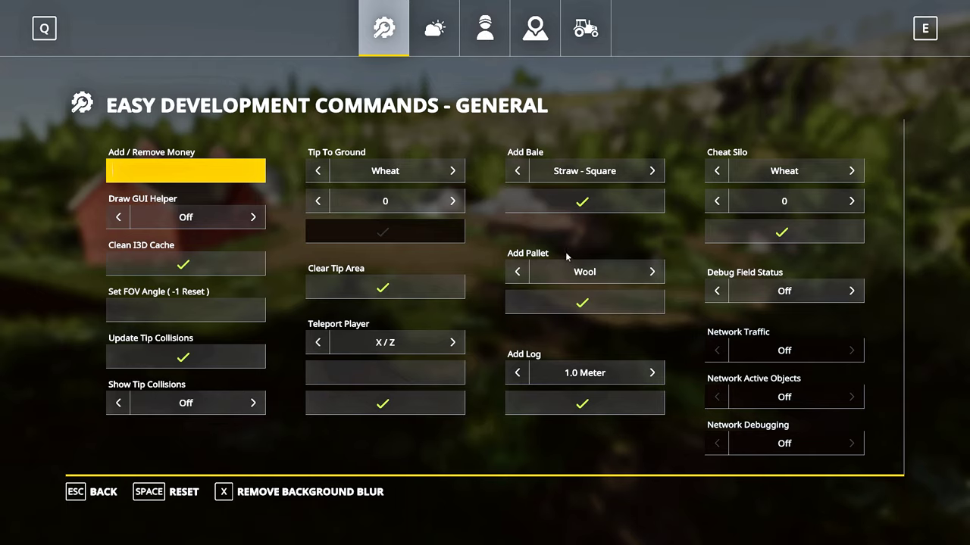
{"action": "left_click", "coordinate": [452, 342]}
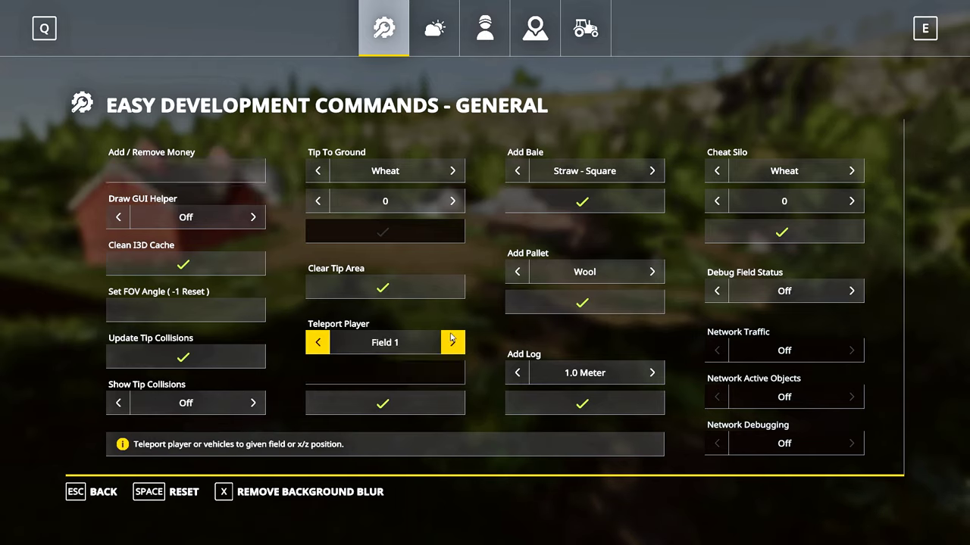
{"action": "left_click", "coordinate": [453, 204]}
{"action": "left_click", "coordinate": [320, 206]}
{"action": "left_click", "coordinate": [319, 206]}
{"action": "key", "text": "Escape"}
{"action": "key", "text": "w"}
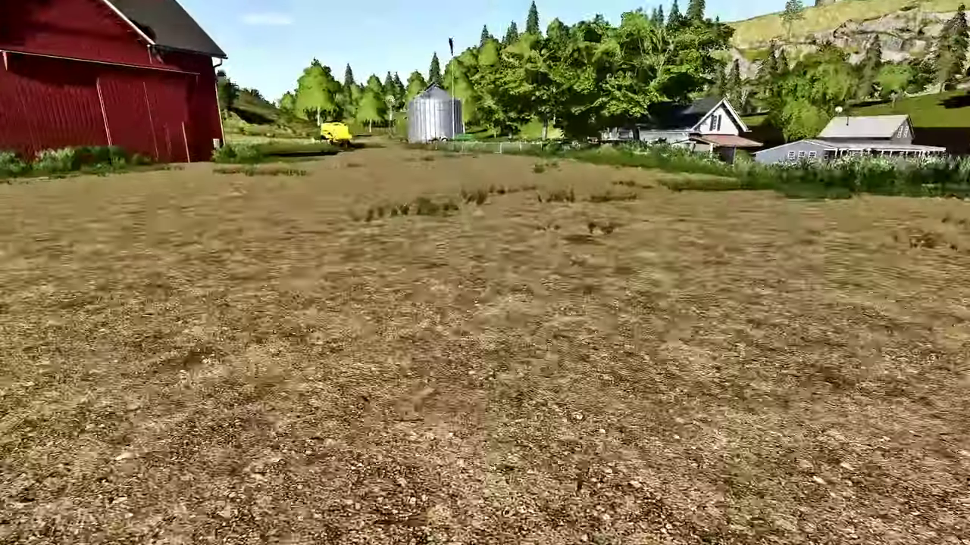
Step: Stand on the dirt field and tip a 30000 wheat pile using Tip To Ground
{"action": "key", "text": "w"}
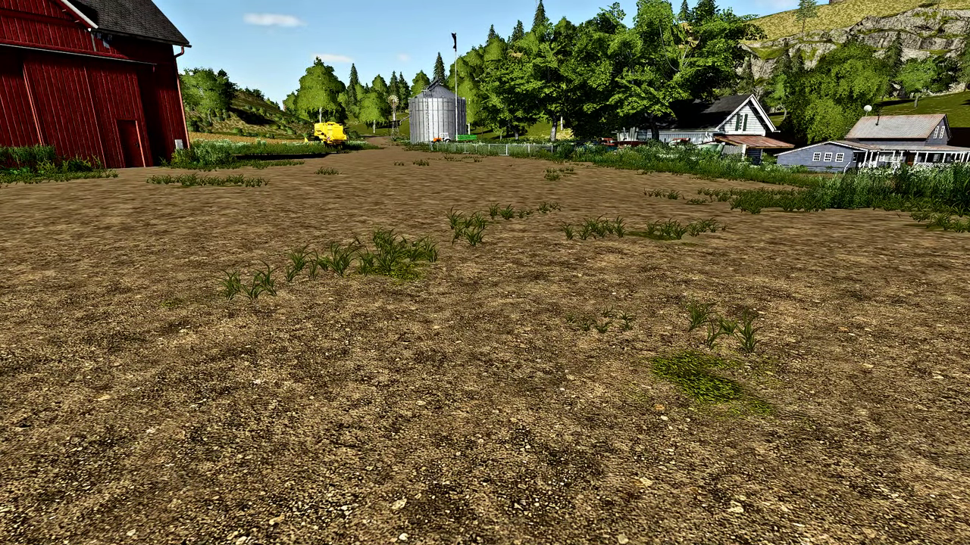
{"action": "key", "text": "s"}
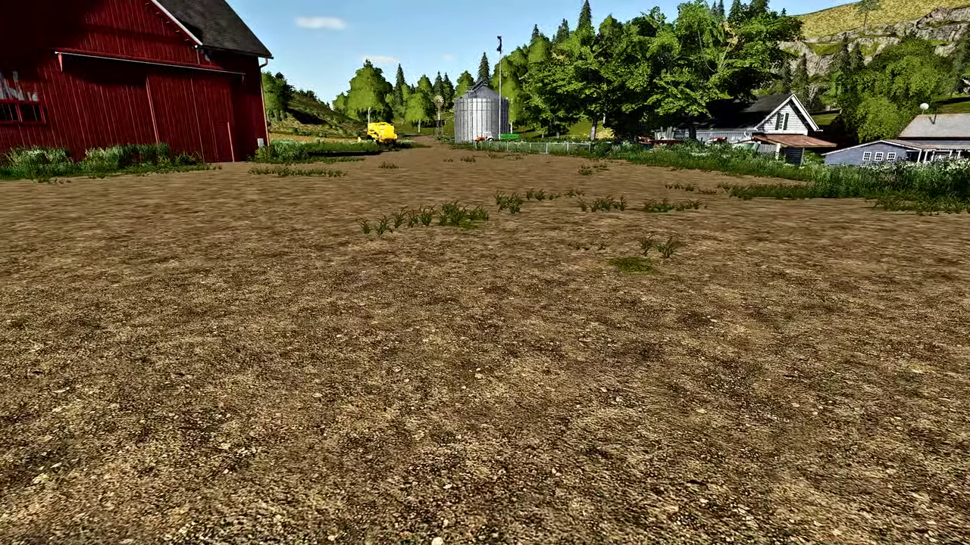
{"action": "key", "text": "ctrl+e"}
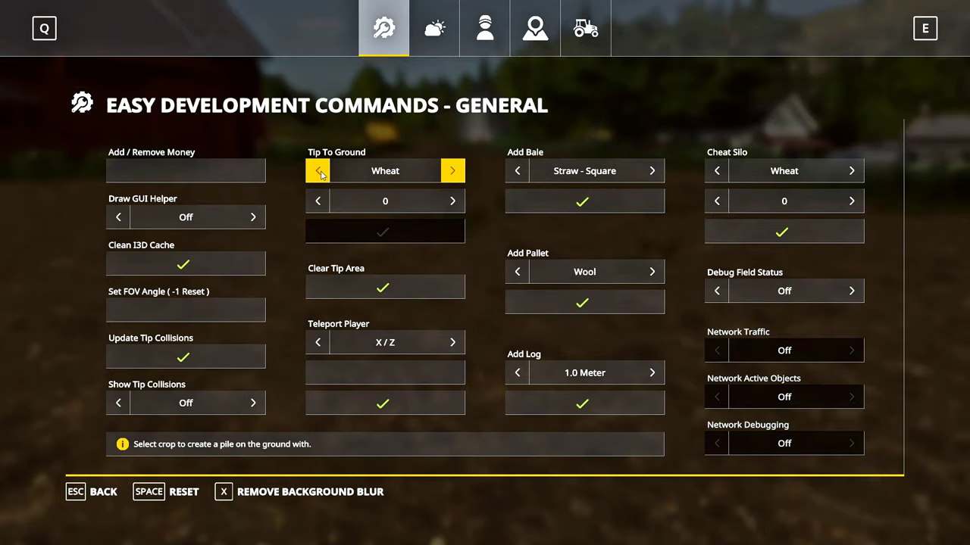
{"action": "left_click", "coordinate": [312, 201]}
{"action": "left_click", "coordinate": [450, 201]}
{"action": "left_click", "coordinate": [452, 201]}
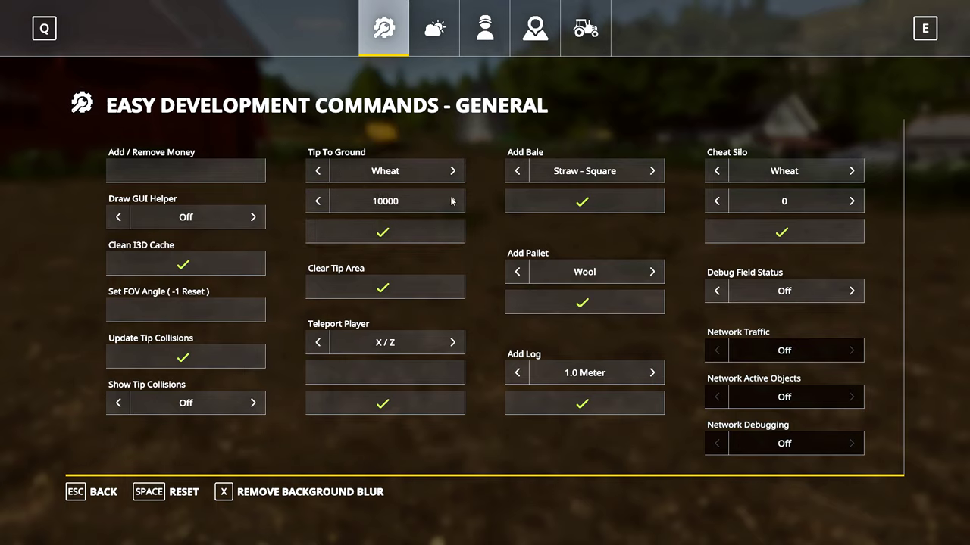
{"action": "left_click", "coordinate": [400, 232]}
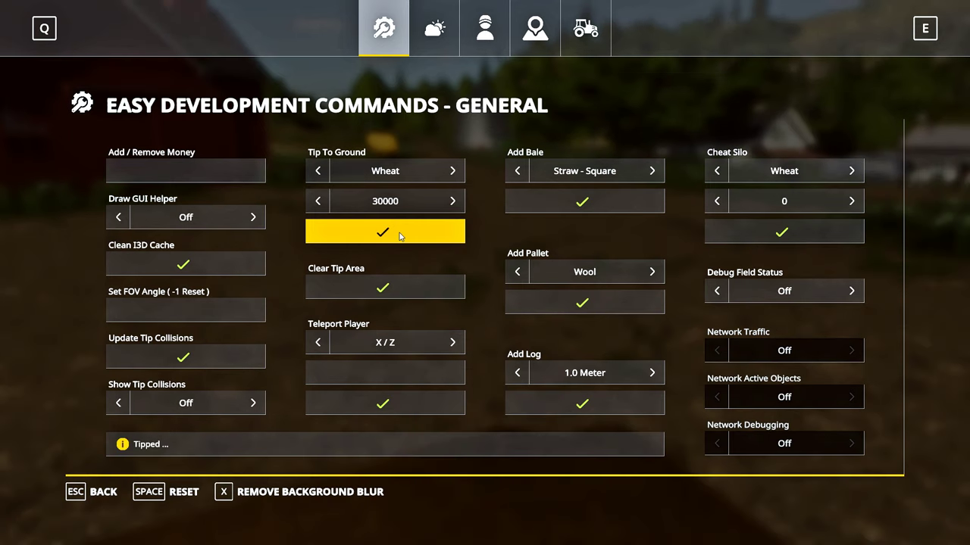
{"action": "key", "text": "Escape"}
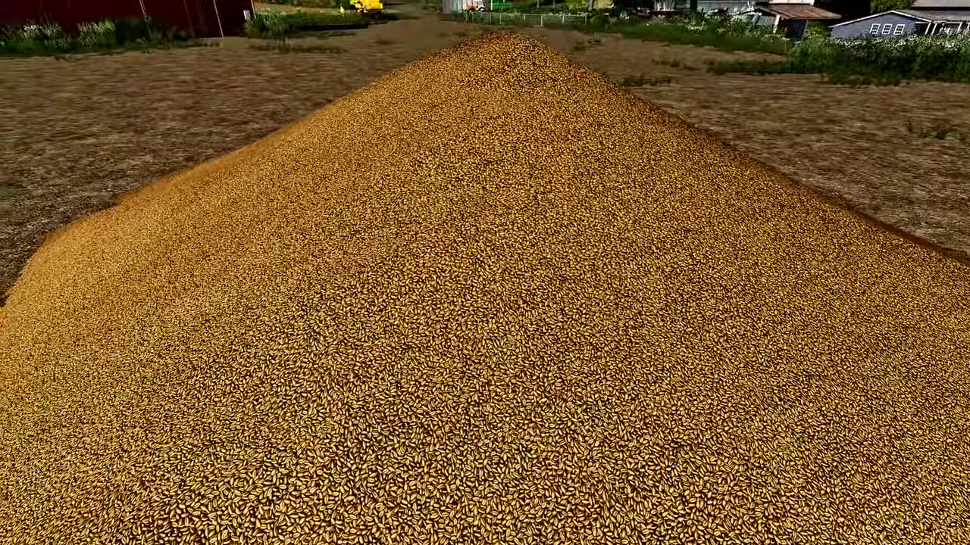
{"action": "key", "text": "ctrl+e"}
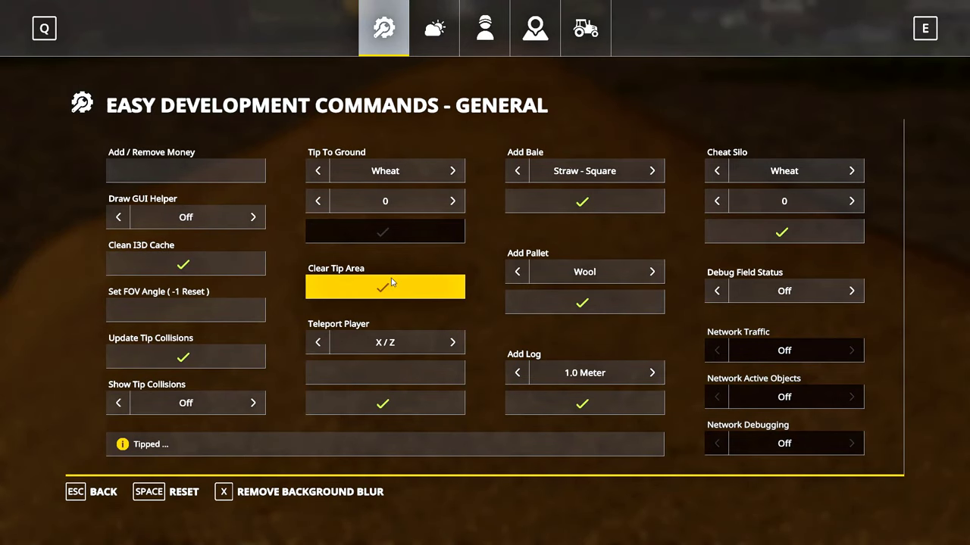
Step: Clear the wheat pile, quit the savegame without saving, and exit to the desktop
{"action": "left_click", "coordinate": [388, 283]}
{"action": "key", "text": "Escape"}
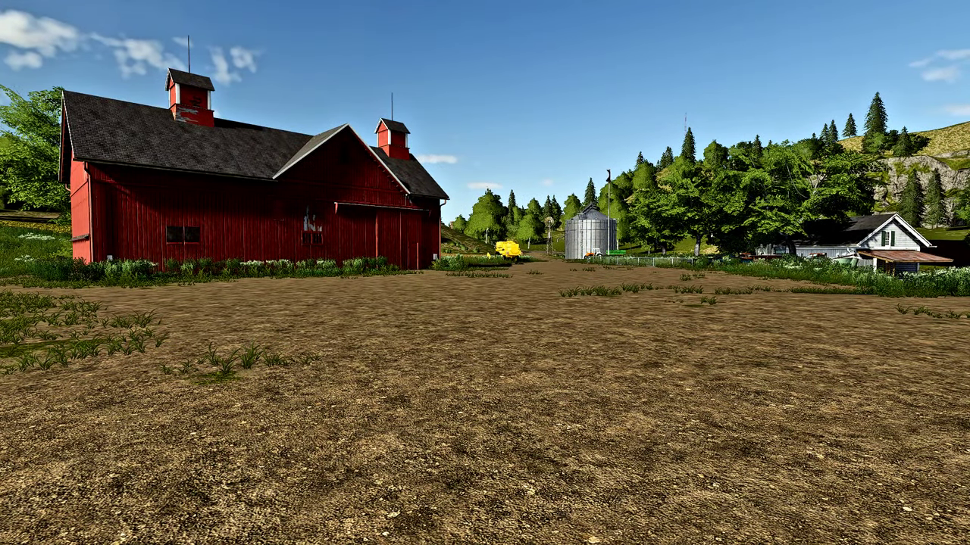
{"action": "key", "text": "Escape"}
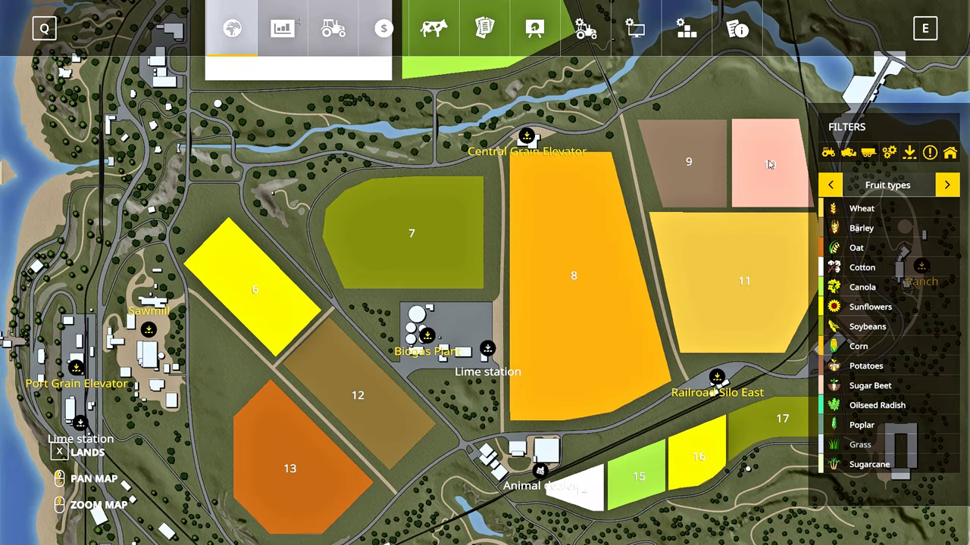
{"action": "left_click", "coordinate": [585, 28]}
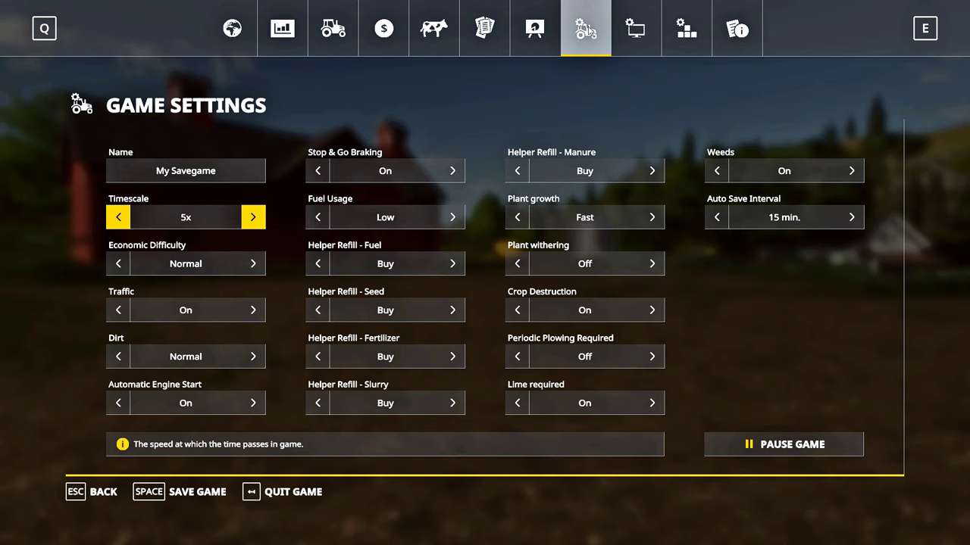
{"action": "key", "text": "BackSpace"}
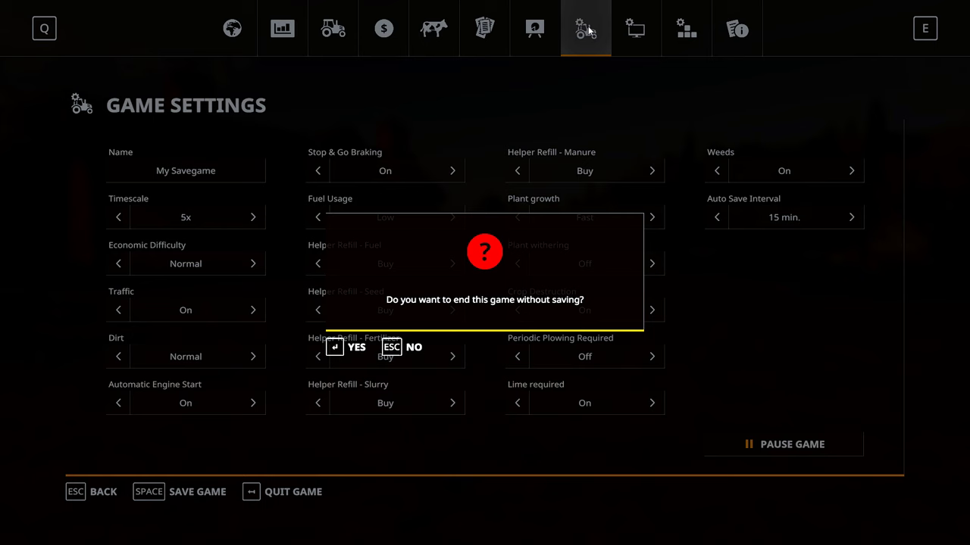
{"action": "key", "text": "Return"}
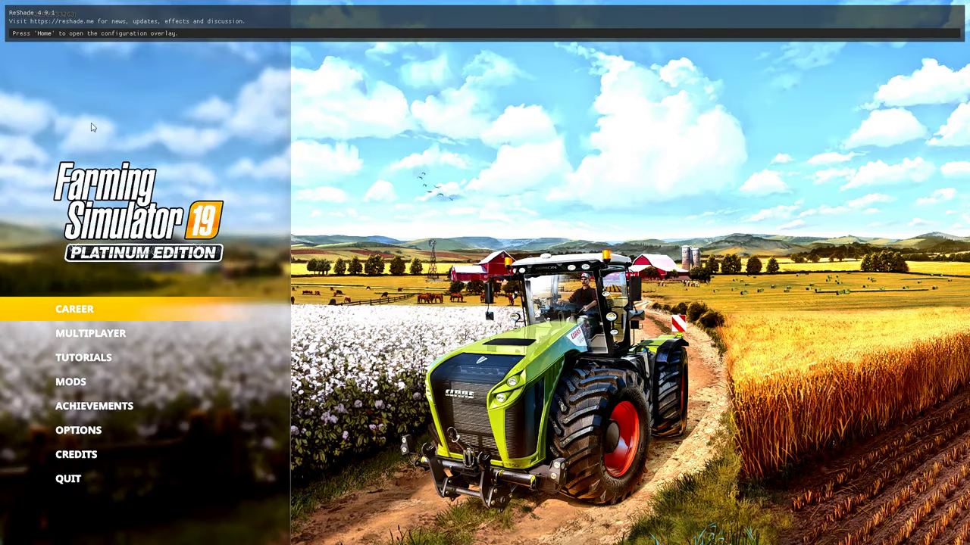
{"action": "left_click", "coordinate": [69, 485]}
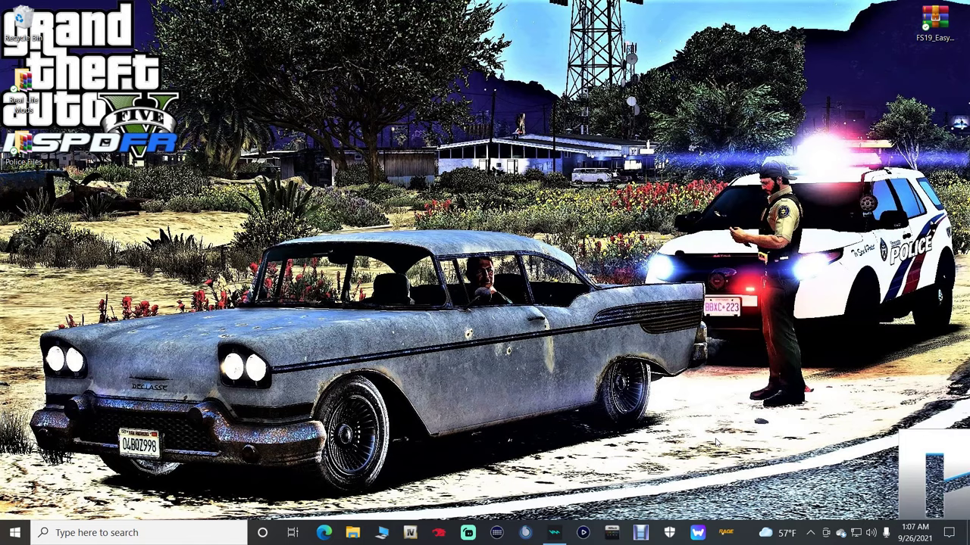
Step: Launch Steam and show Farming Simulator 19 in the library
{"action": "left_click", "coordinate": [14, 530]}
{"action": "left_click", "coordinate": [522, 95]}
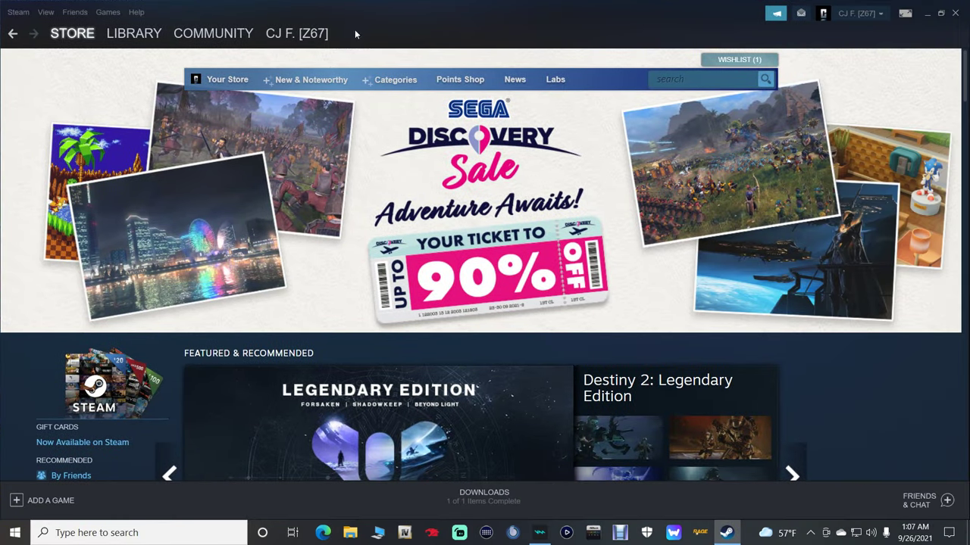
{"action": "left_click", "coordinate": [134, 34]}
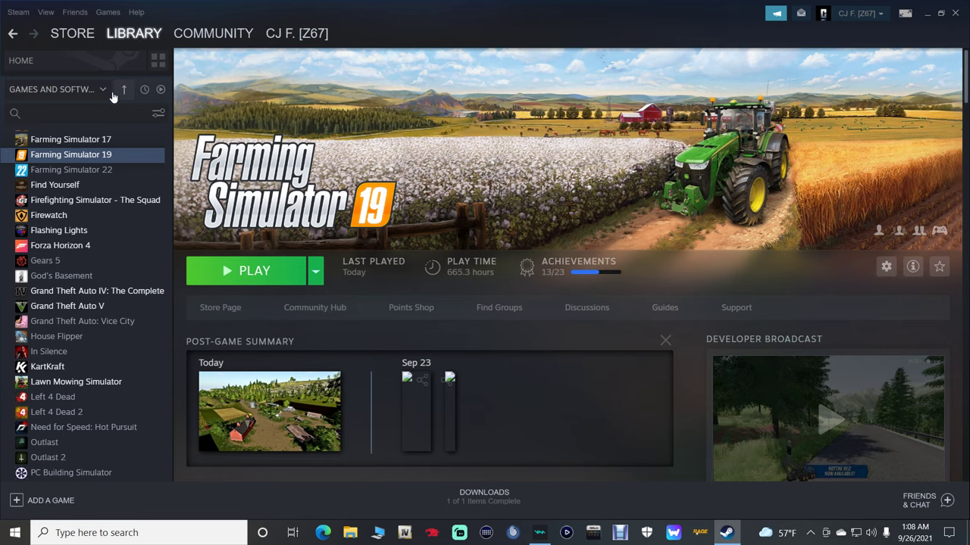
{"action": "left_click", "coordinate": [95, 159]}
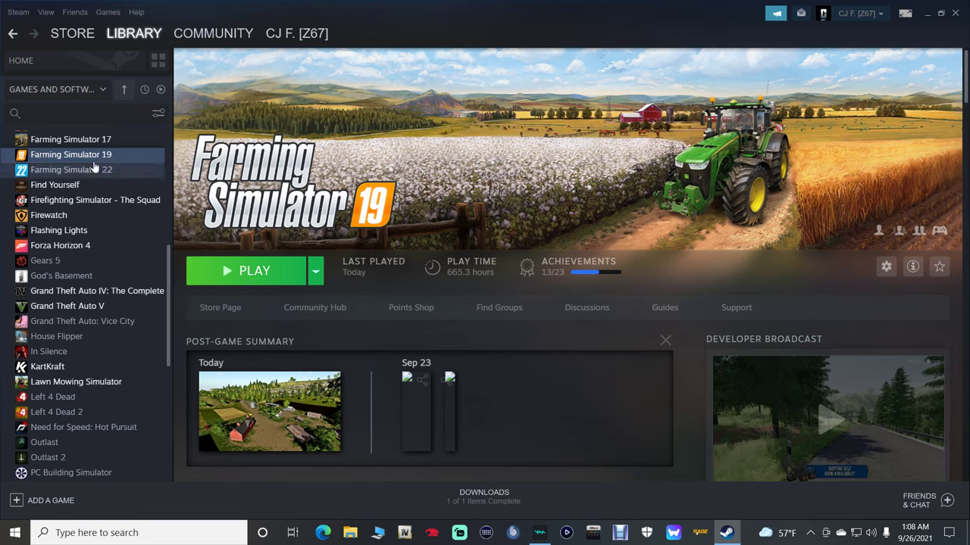
Step: View today's post-game screenshot full size and browse to its folder
{"action": "mouse_move", "coordinate": [282, 429]}
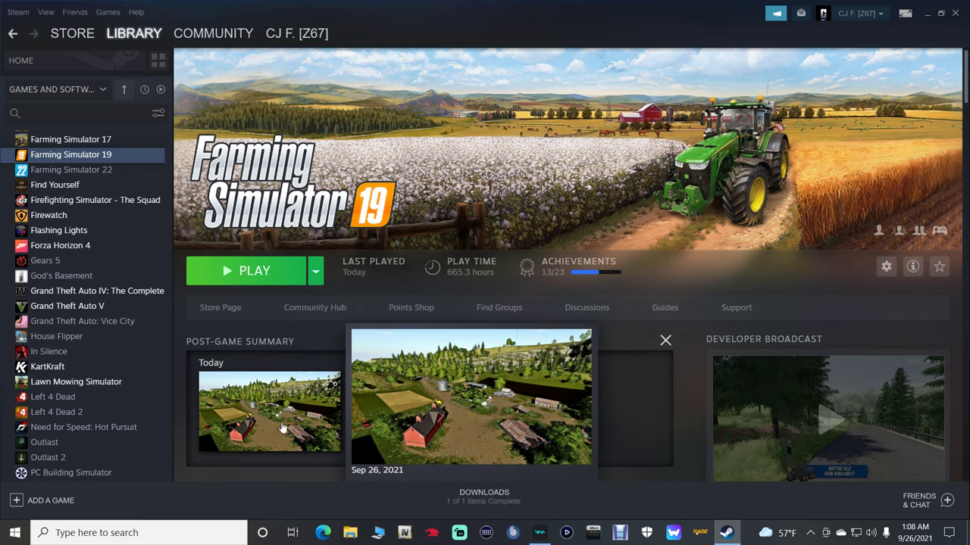
{"action": "left_click", "coordinate": [281, 429]}
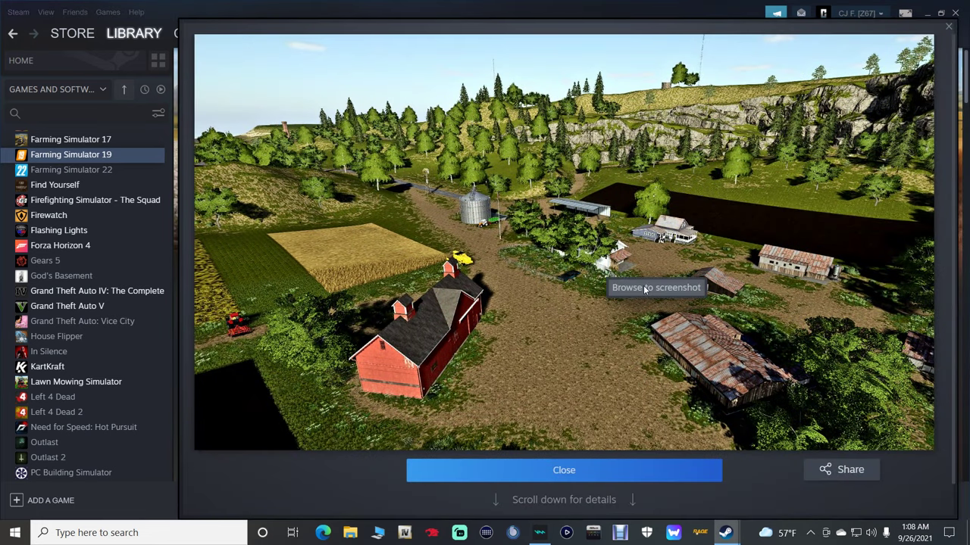
{"action": "left_click", "coordinate": [641, 285]}
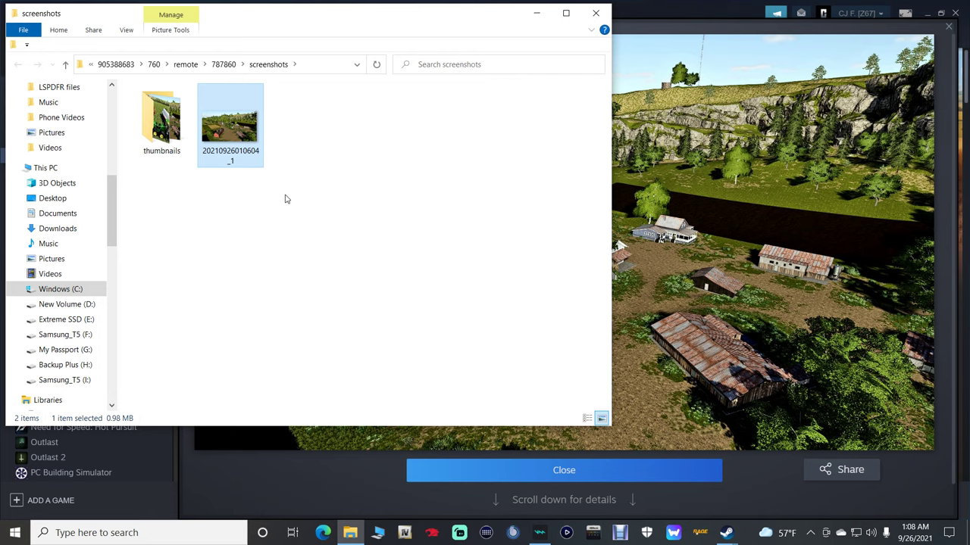
{"action": "double_click", "coordinate": [160, 144]}
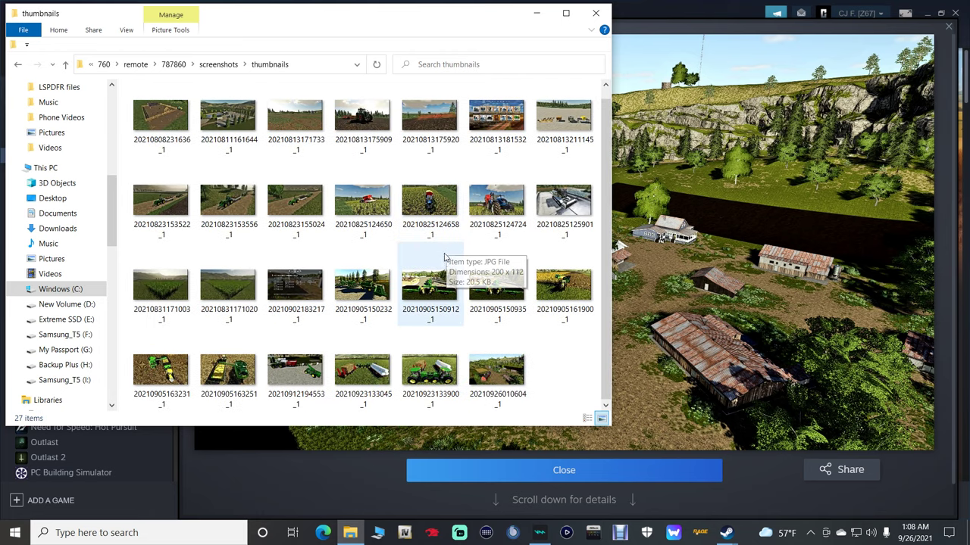
{"action": "double_click", "coordinate": [369, 384]}
{"action": "scroll", "coordinate": [537, 313], "scroll_direction": "up", "scroll_amount": 3}
{"action": "scroll", "coordinate": [539, 311], "scroll_direction": "down", "scroll_amount": 2}
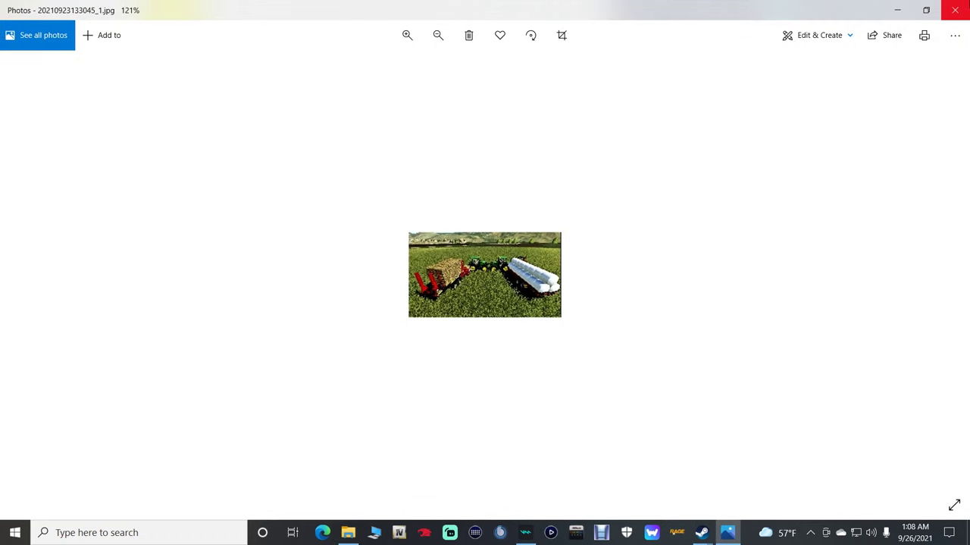
{"action": "left_click", "coordinate": [954, 9]}
Step: Delete every image in the thumbnails folder
{"action": "left_click", "coordinate": [15, 65]}
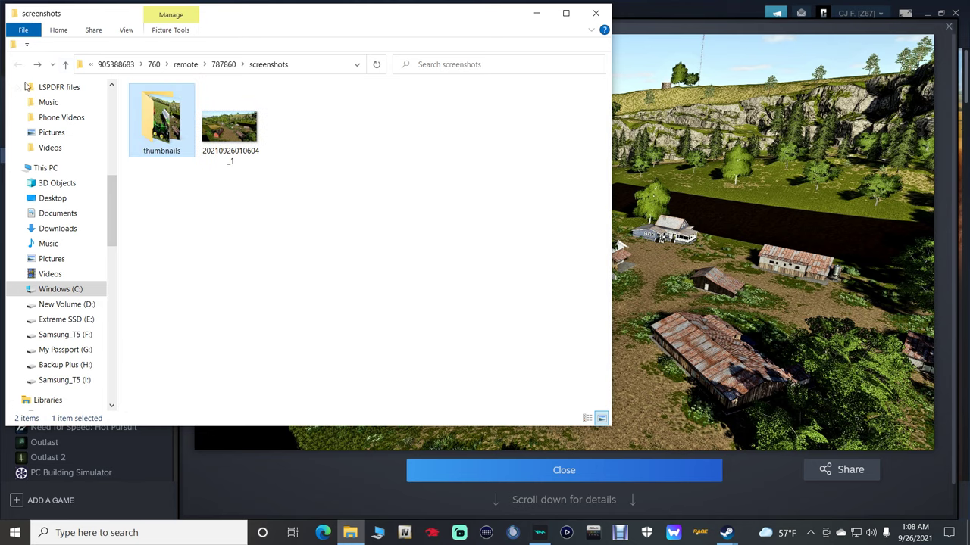
{"action": "double_click", "coordinate": [168, 149]}
{"action": "left_click", "coordinate": [164, 144]}
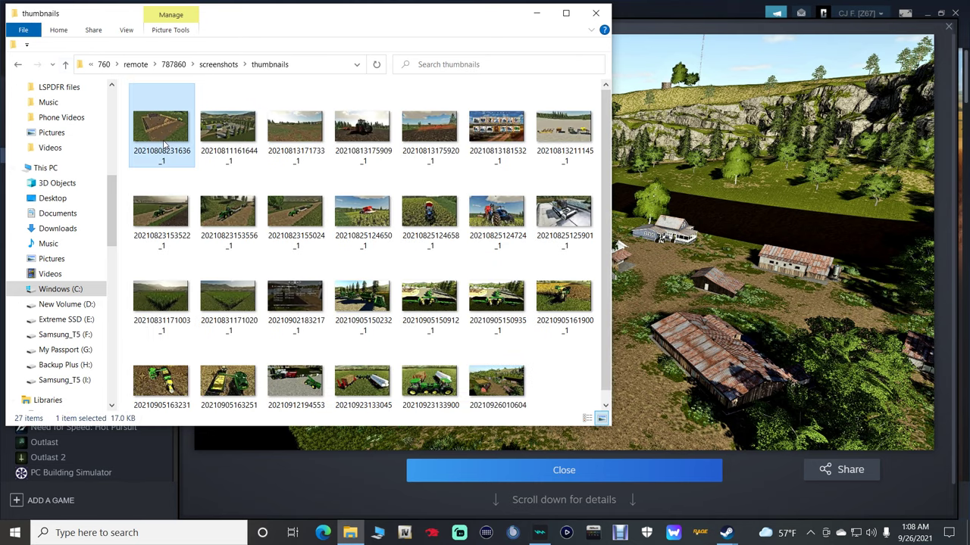
{"action": "key", "text": "ctrl+a"}
{"action": "key", "text": "Delete"}
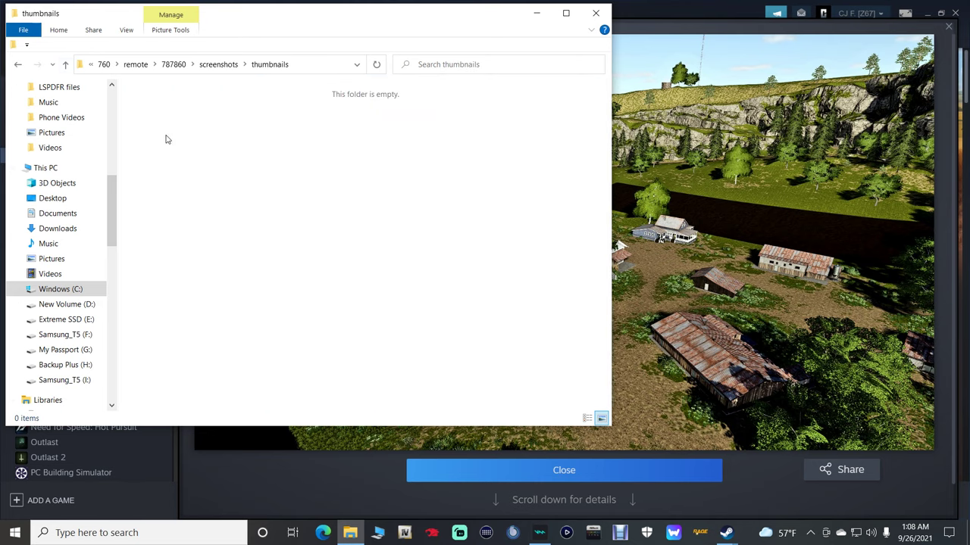
{"action": "left_click", "coordinate": [17, 65]}
Step: Preview the farm screenshot, then close the viewer and Steam
{"action": "left_click", "coordinate": [227, 145]}
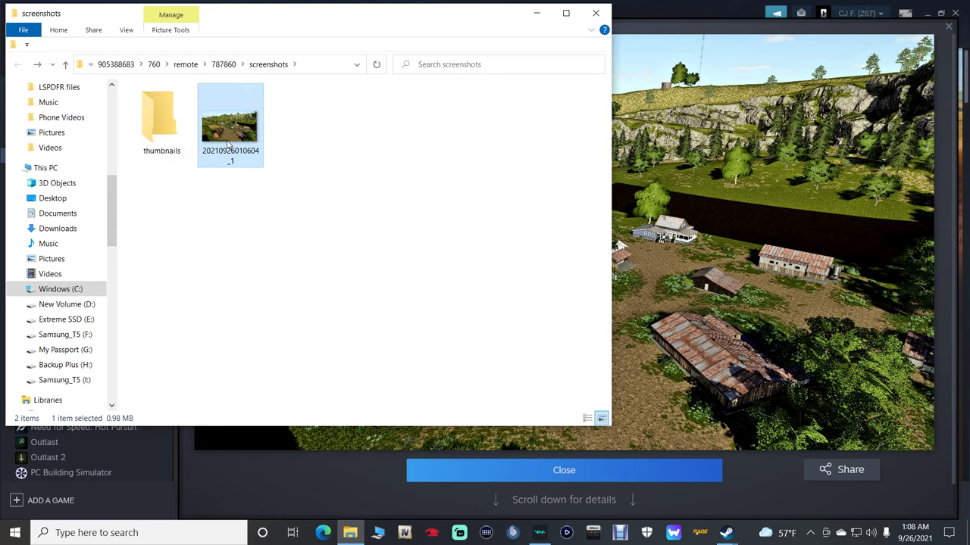
{"action": "double_click", "coordinate": [220, 125]}
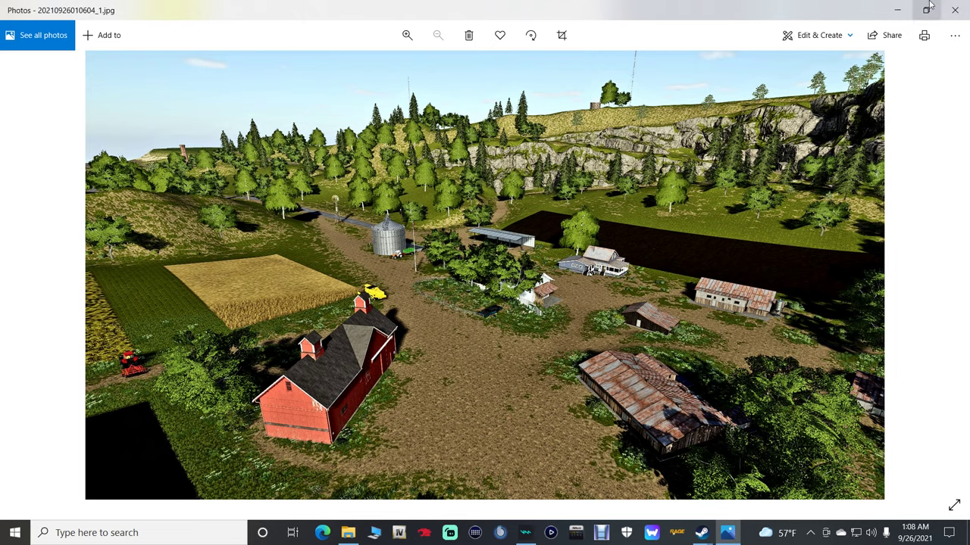
{"action": "left_click", "coordinate": [955, 10]}
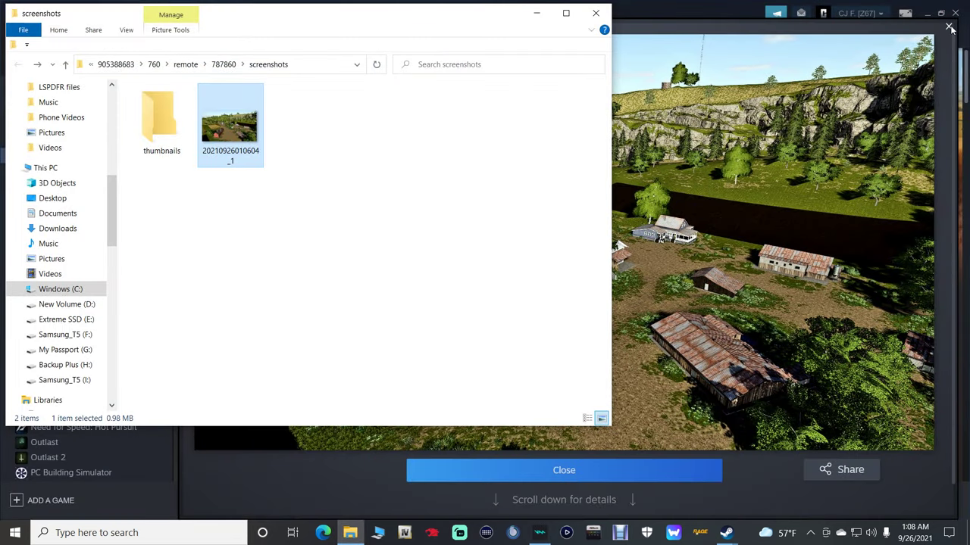
{"action": "left_click", "coordinate": [949, 27]}
{"action": "left_click", "coordinate": [956, 13]}
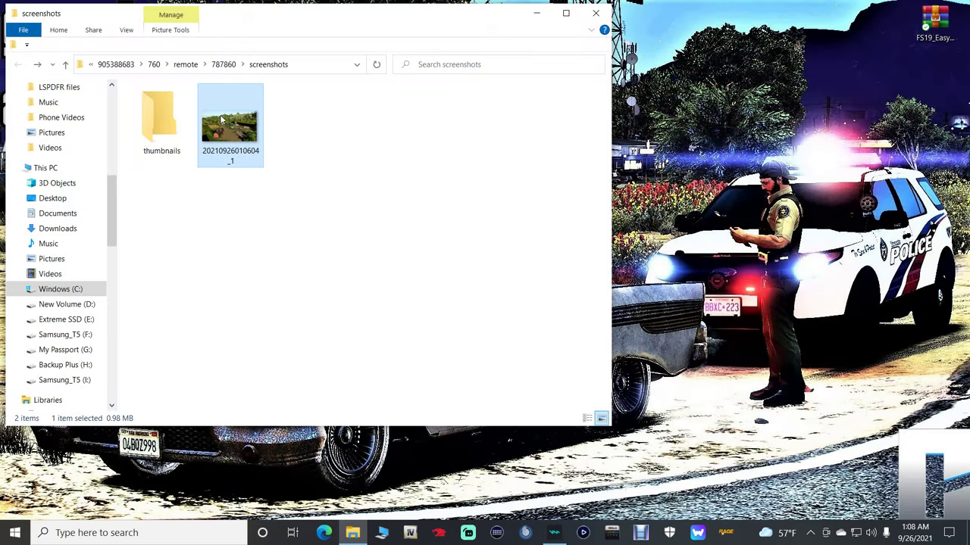
{"action": "left_click_drag", "start_coordinate": [219, 147], "coordinate": [77, 296]}
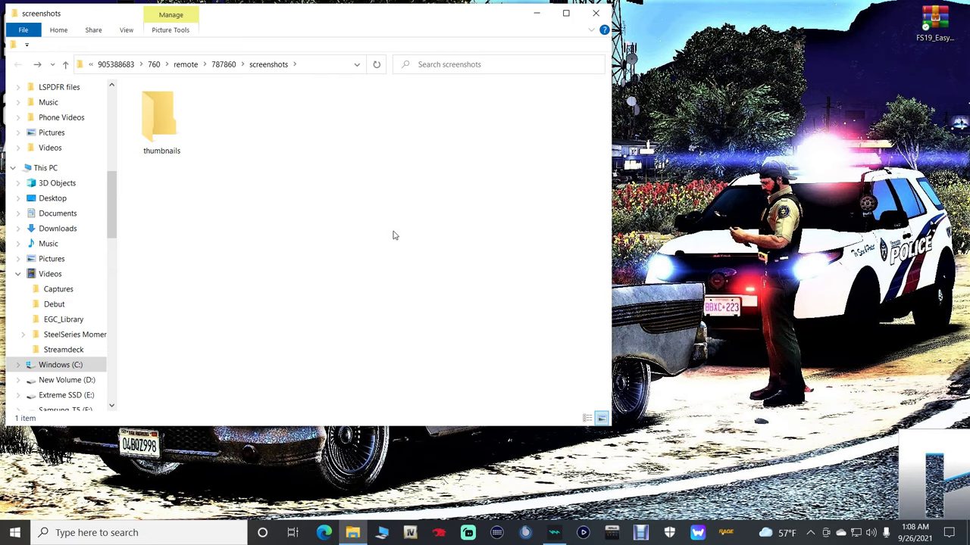
{"action": "left_click", "coordinate": [595, 13]}
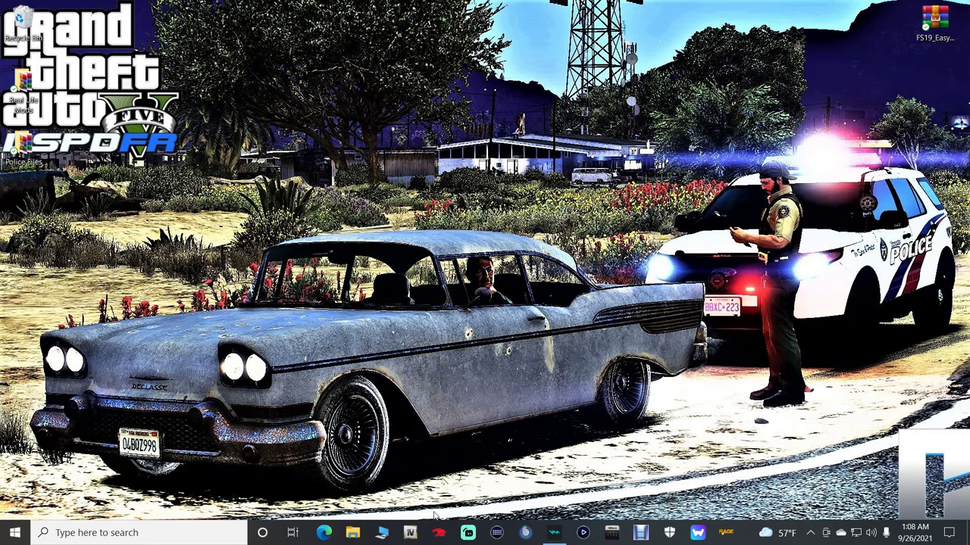
{"action": "left_click", "coordinate": [381, 535]}
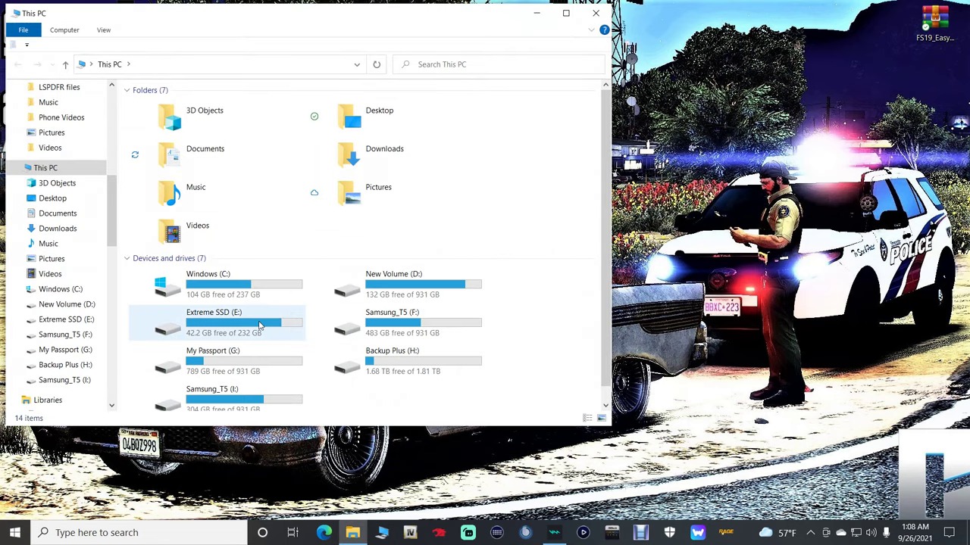
{"action": "left_click", "coordinate": [57, 169]}
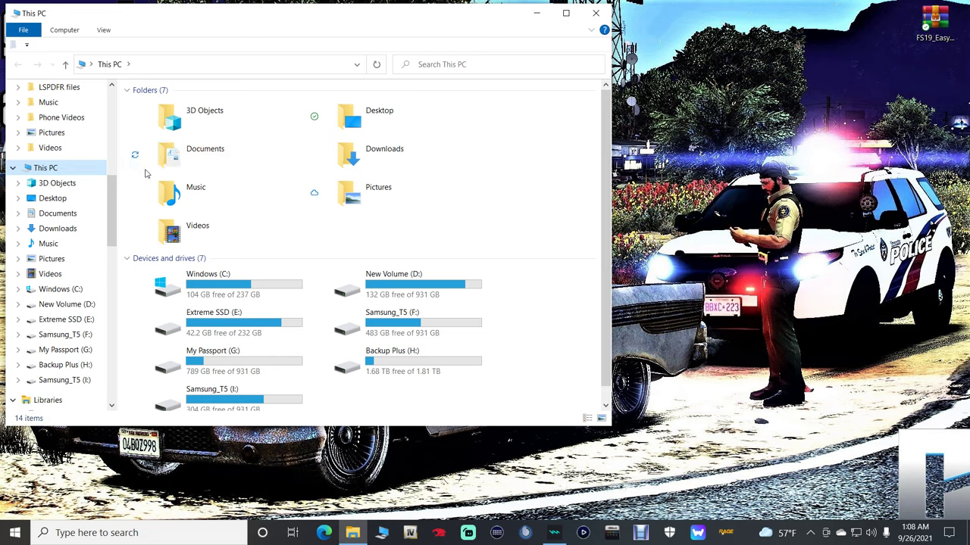
{"action": "double_click", "coordinate": [187, 230]}
{"action": "double_click", "coordinate": [174, 152]}
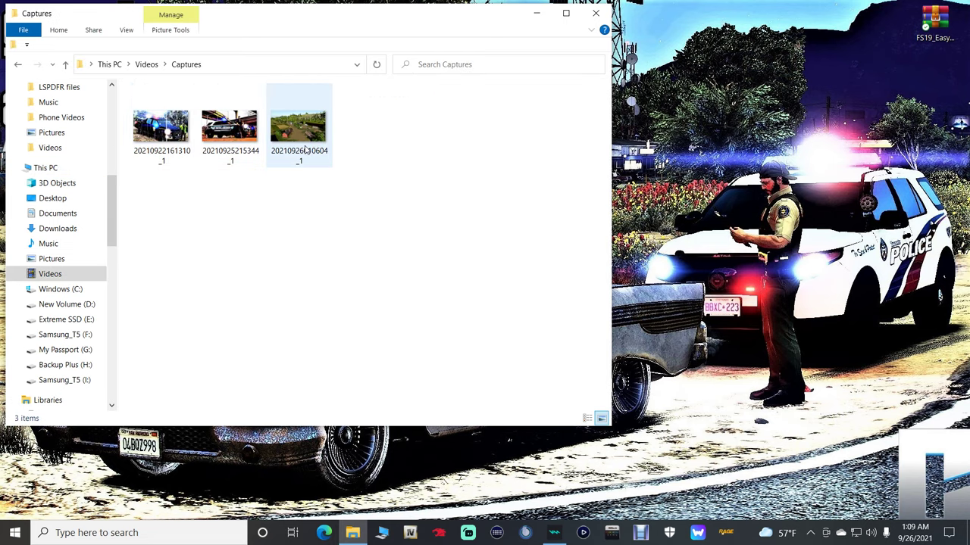
{"action": "double_click", "coordinate": [305, 150]}
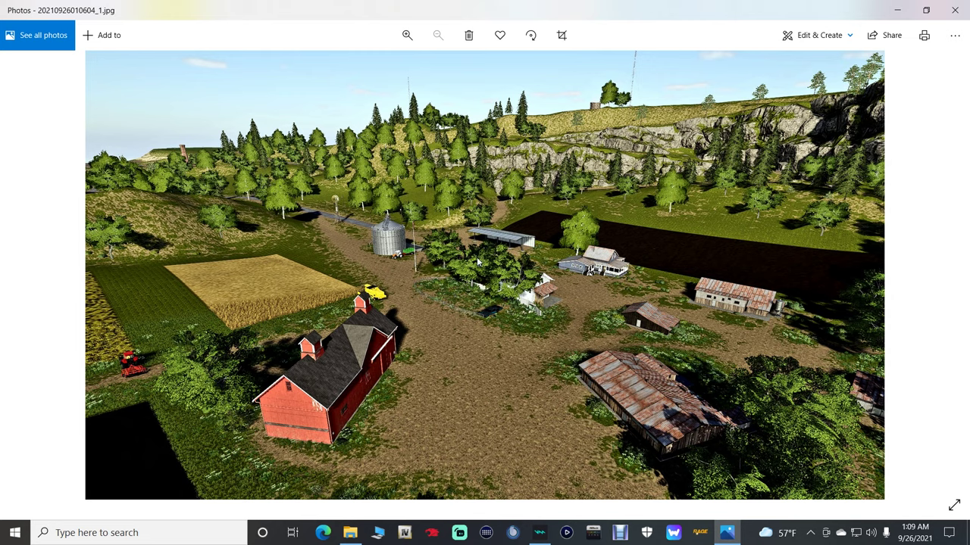
{"action": "left_click", "coordinate": [823, 38]}
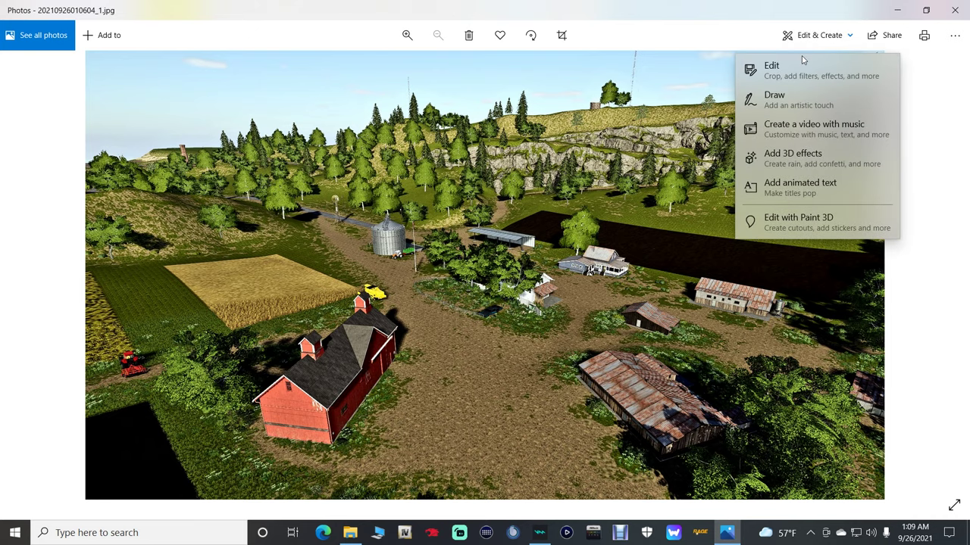
Step: Open the farm photo in the editor, check Filters, and expand the Light and Color adjustments
{"action": "left_click", "coordinate": [799, 67]}
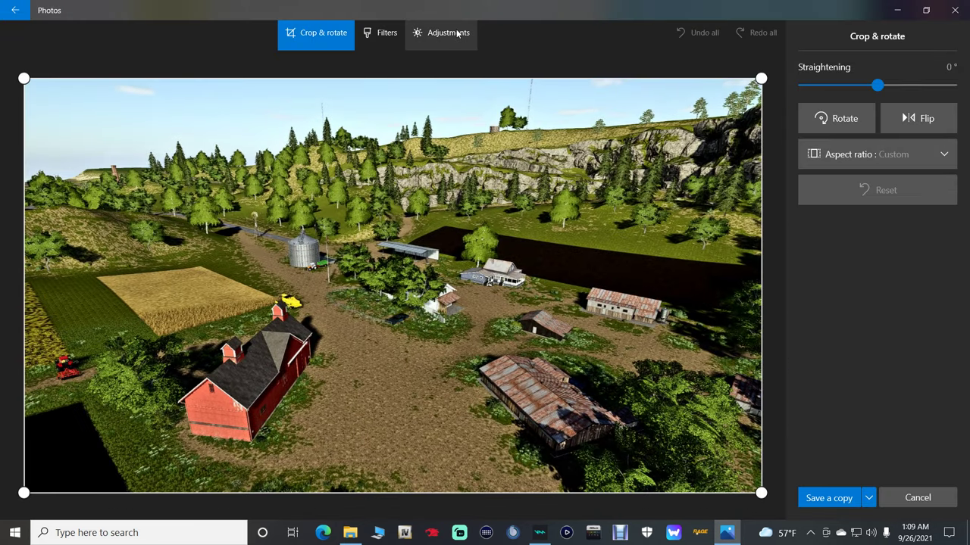
{"action": "left_click", "coordinate": [457, 33]}
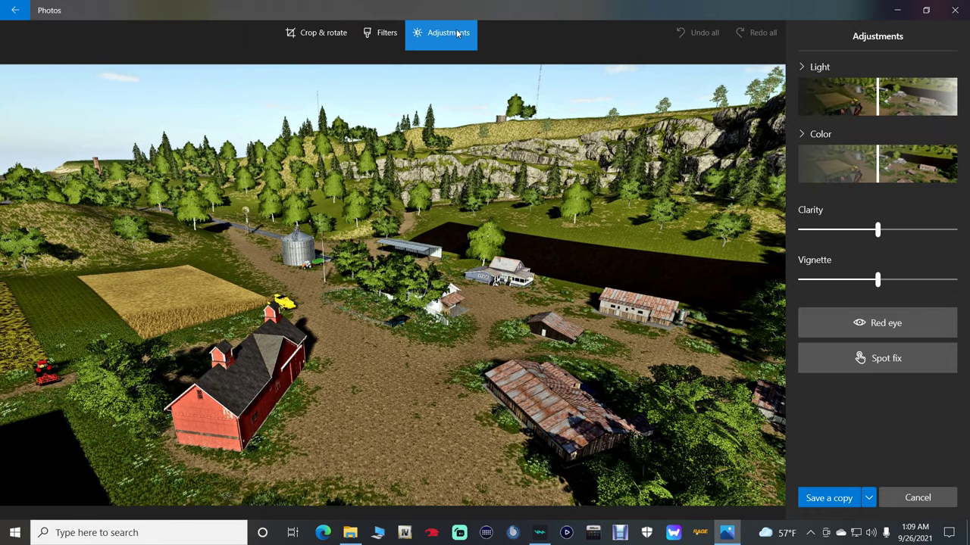
{"action": "left_click", "coordinate": [385, 32]}
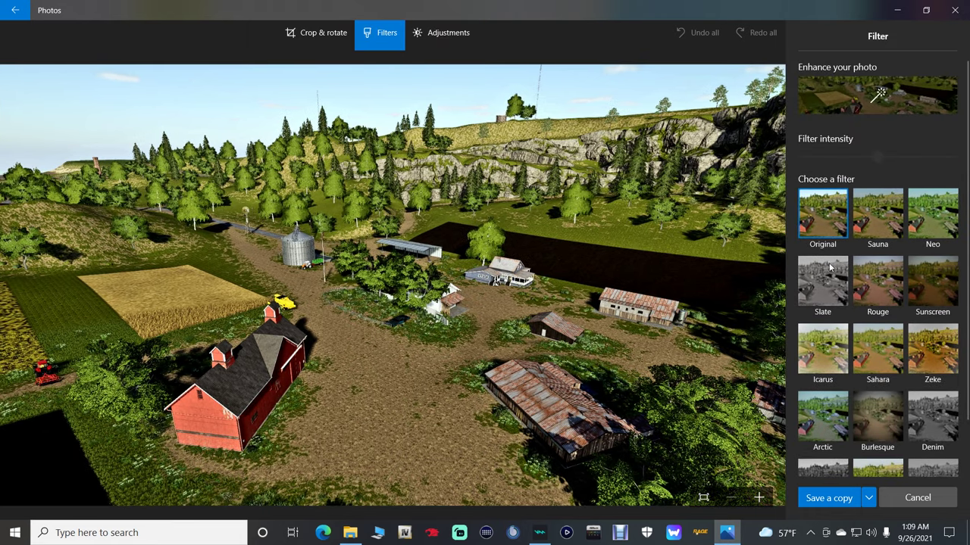
{"action": "left_click", "coordinate": [454, 44]}
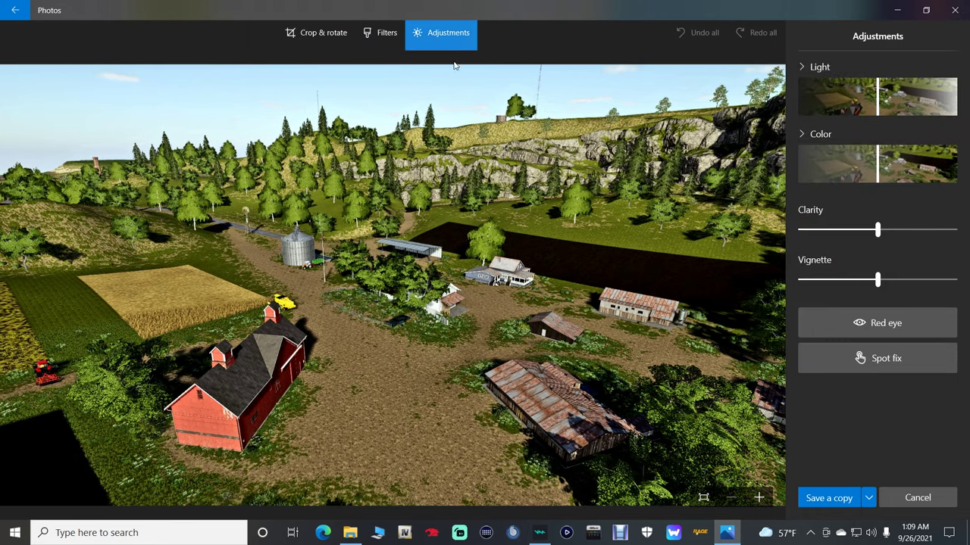
{"action": "left_click", "coordinate": [818, 67]}
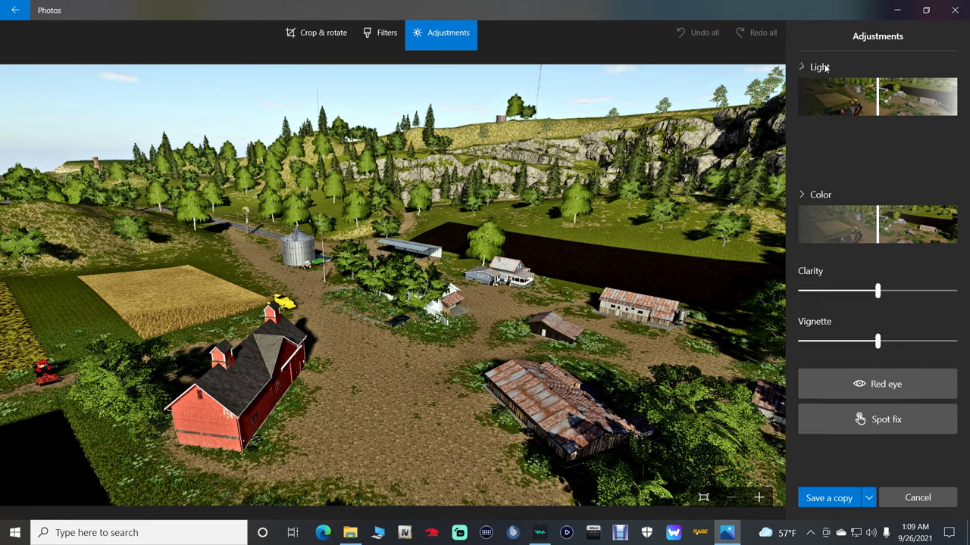
{"action": "left_click", "coordinate": [825, 326]}
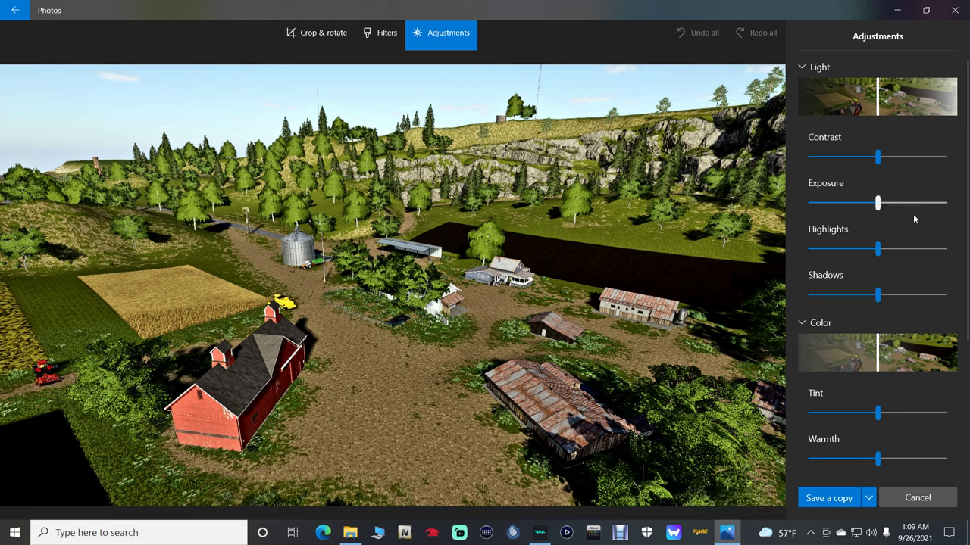
{"action": "scroll", "coordinate": [909, 296], "scroll_direction": "down", "scroll_amount": 3}
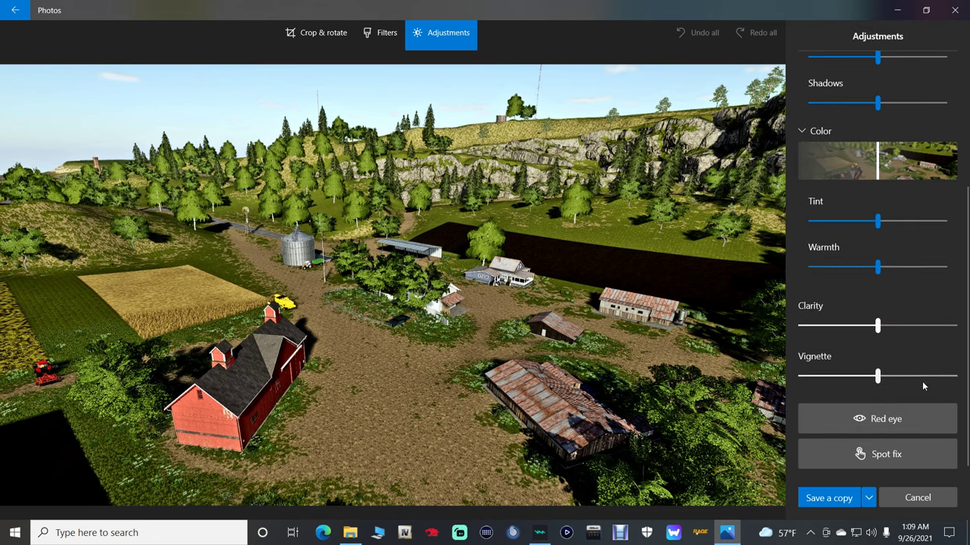
{"action": "scroll", "coordinate": [913, 344], "scroll_direction": "up", "scroll_amount": 1}
{"action": "scroll", "coordinate": [913, 339], "scroll_direction": "up", "scroll_amount": 3}
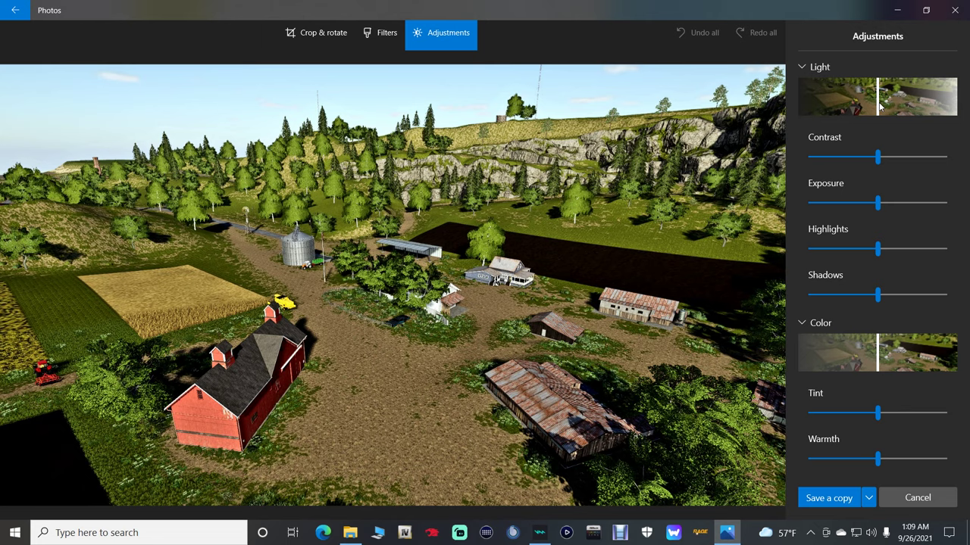
Step: Brighten the farm photo's Light, then set exposure 30, highlights 29, contrast 69 and shadows -3
{"action": "left_click_drag", "start_coordinate": [879, 106], "coordinate": [929, 100]}
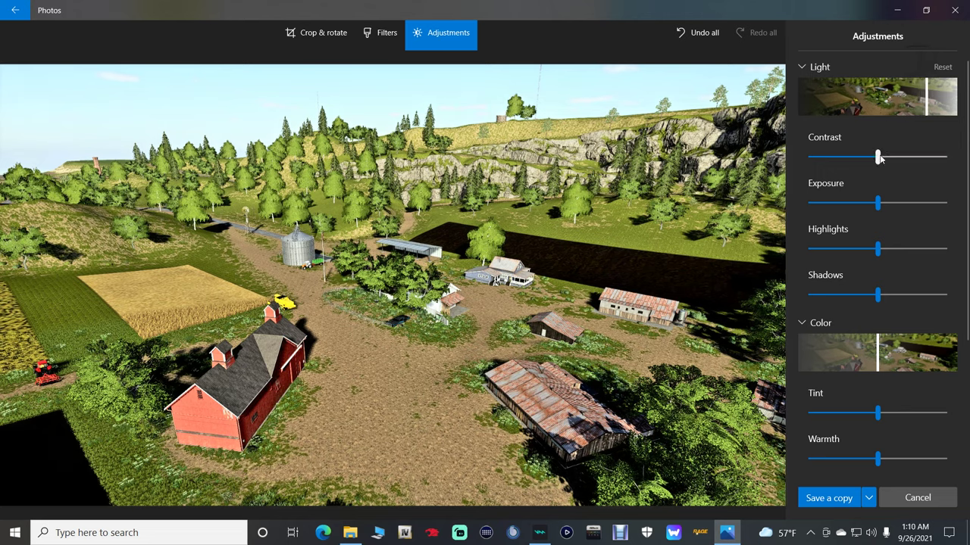
{"action": "left_click_drag", "start_coordinate": [879, 203], "coordinate": [900, 203]}
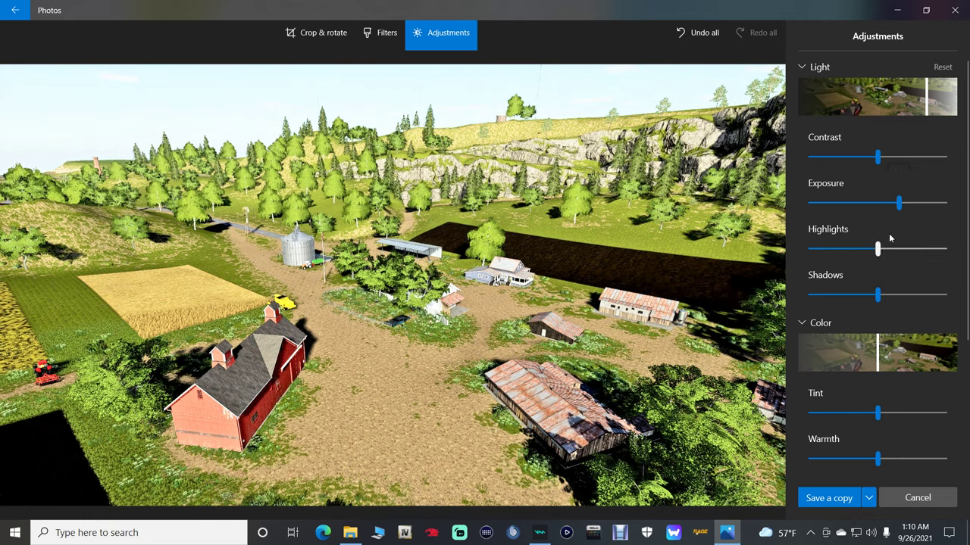
{"action": "left_click_drag", "start_coordinate": [879, 251], "coordinate": [898, 252]}
{"action": "mouse_move", "coordinate": [879, 298]}
{"action": "left_mouse_down"}
{"action": "mouse_move", "coordinate": [825, 297]}
{"action": "mouse_move", "coordinate": [890, 294]}
{"action": "left_mouse_up"}
{"action": "left_click_drag", "start_coordinate": [877, 157], "coordinate": [938, 166]}
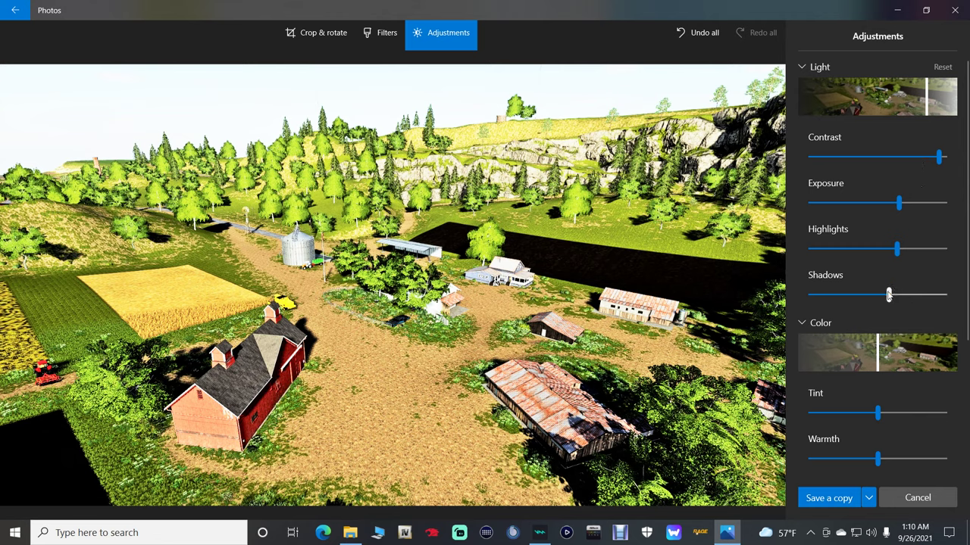
{"action": "left_click_drag", "start_coordinate": [888, 296], "coordinate": [864, 296]}
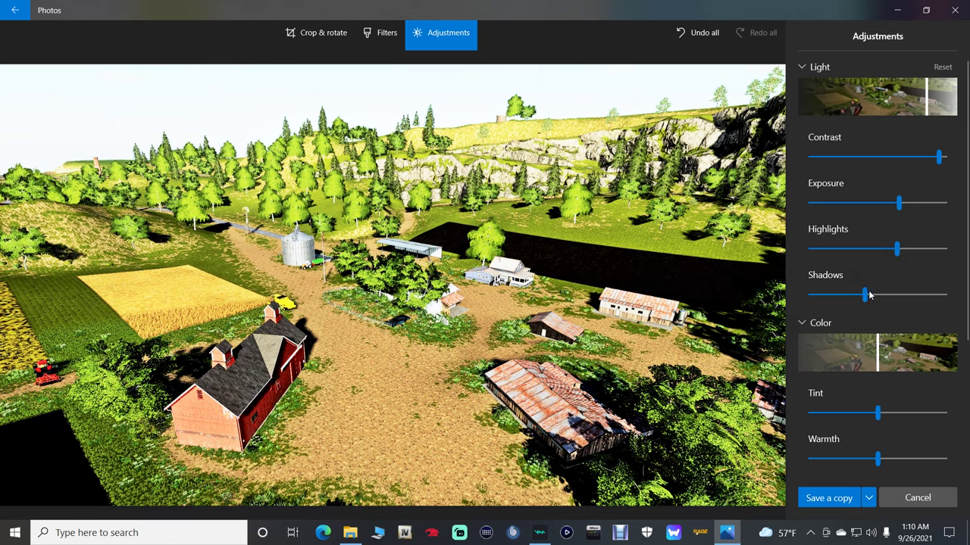
{"action": "scroll", "coordinate": [902, 292], "scroll_direction": "down", "scroll_amount": 3}
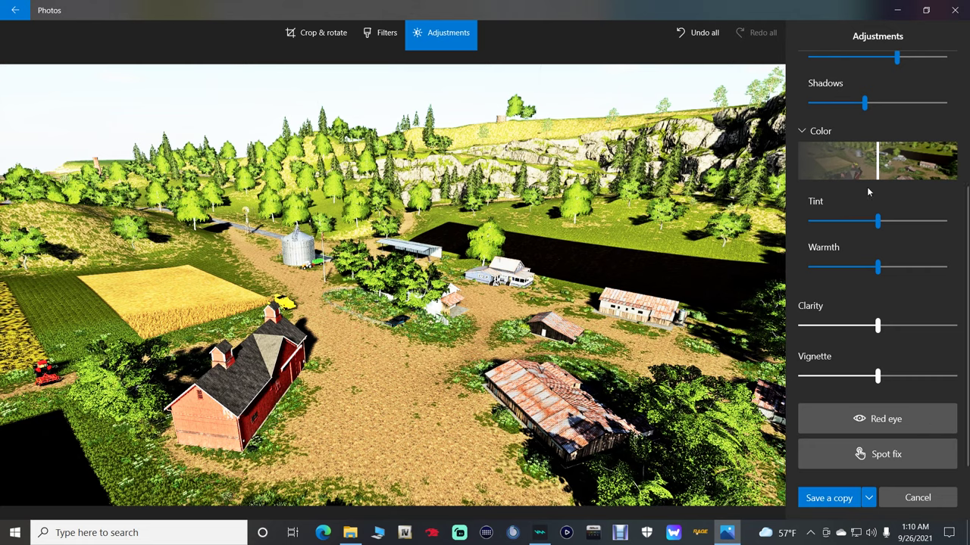
Step: Raise the farm photo's Color slider to 46 for more saturated greens and earth tones
{"action": "left_click", "coordinate": [878, 179]}
{"action": "left_click_drag", "start_coordinate": [878, 173], "coordinate": [931, 162]}
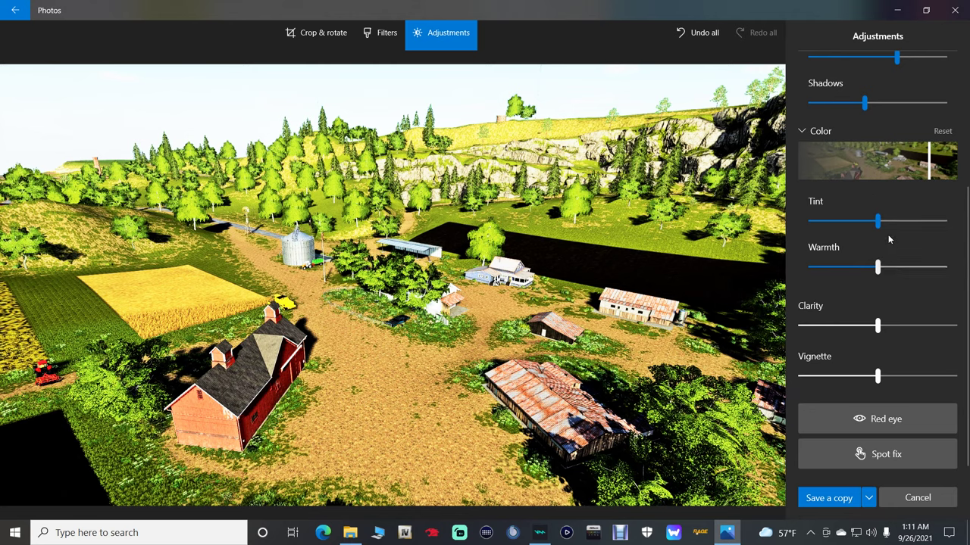